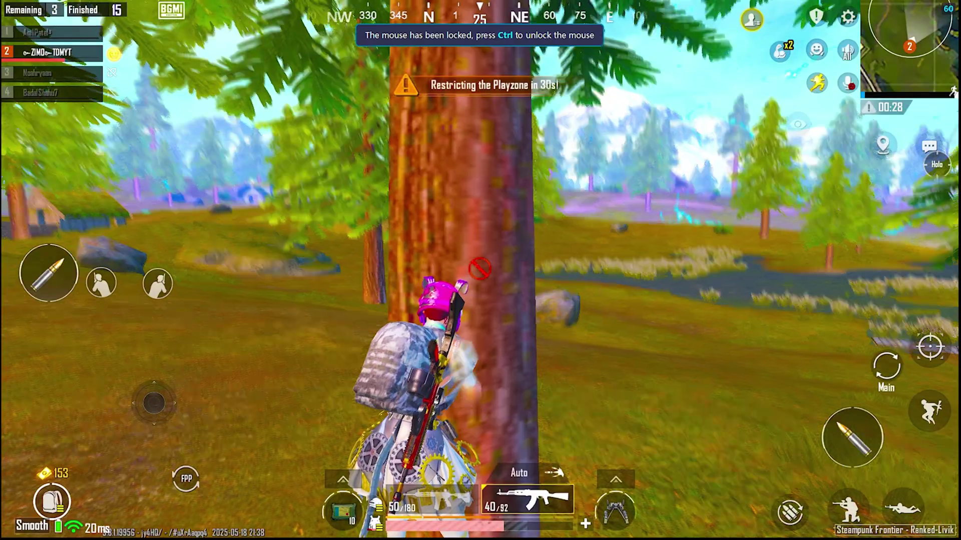
Swap the molotov back to the rifle, fire at the enemy, then crawl behind the tree for cover.
{"action": "key", "text": "g"}
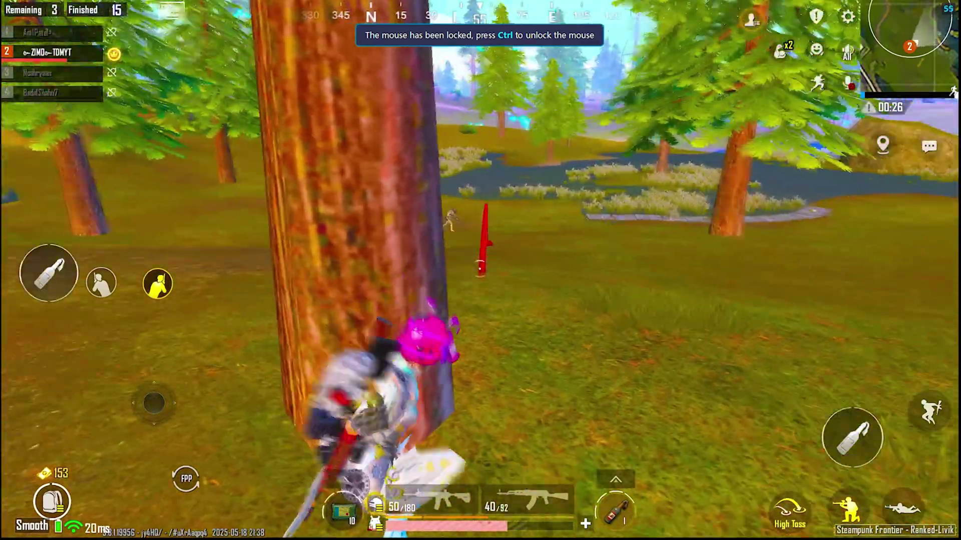
{"action": "key", "text": "2"}
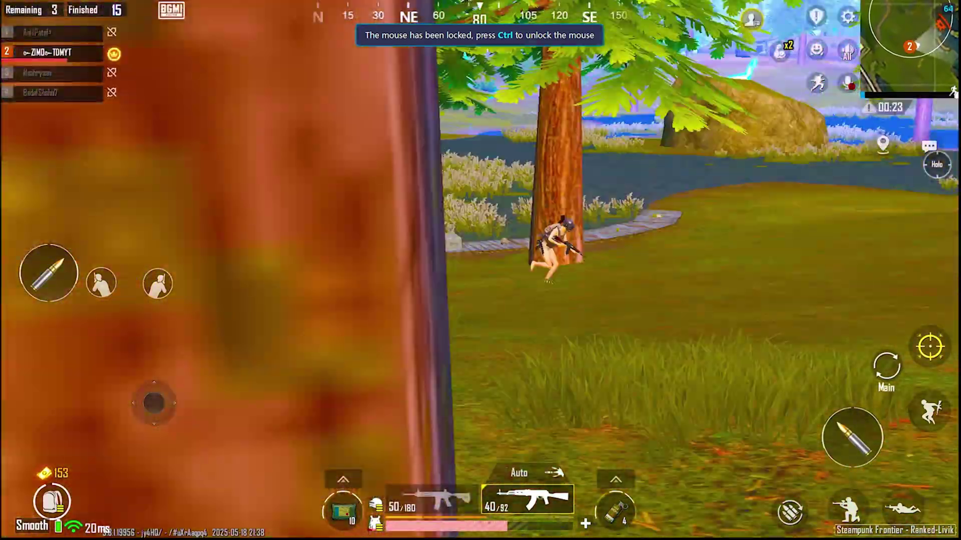
{"action": "right_click", "coordinate": [480, 270]}
{"action": "left_click", "coordinate": [480, 271]}
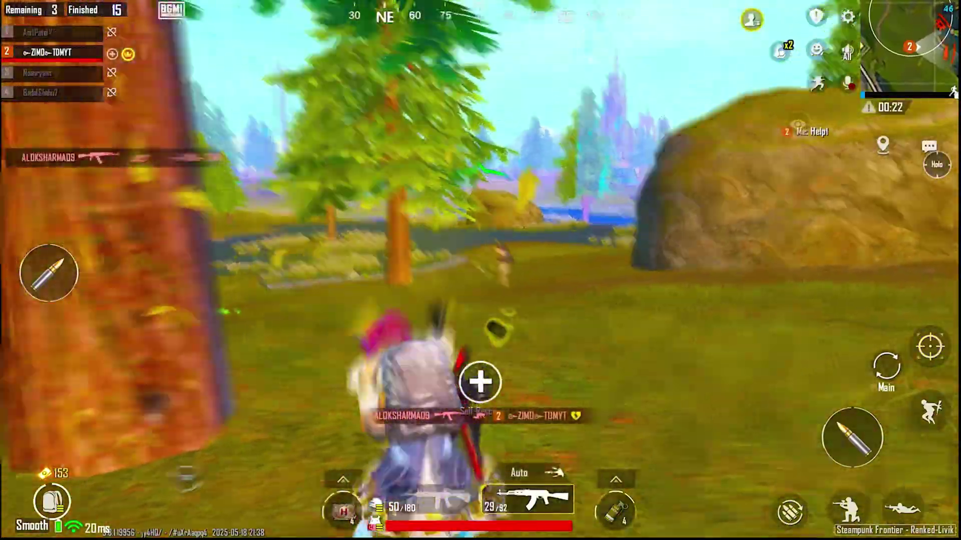
{"action": "key", "text": "w"}
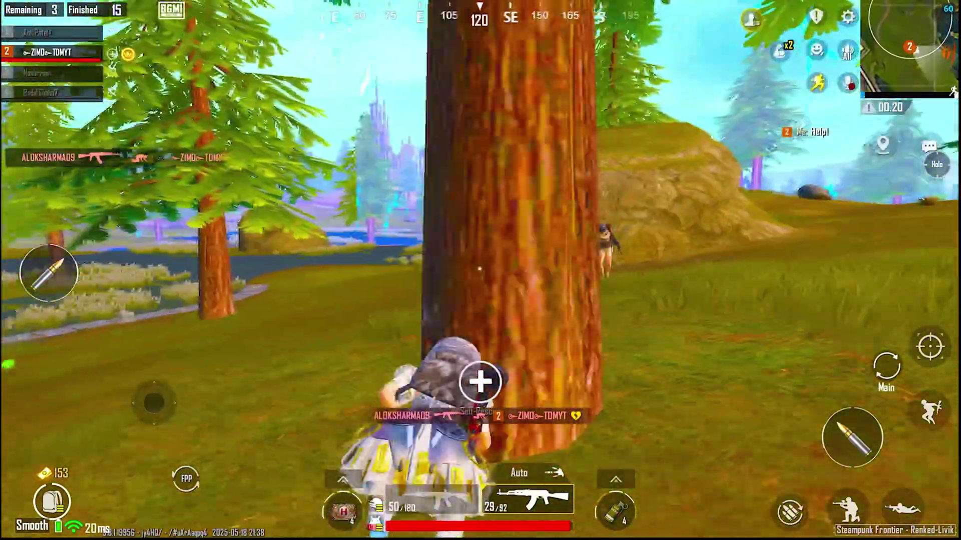
{"action": "left_click_drag", "start_coordinate": [701, 251], "coordinate": [821, 250]}
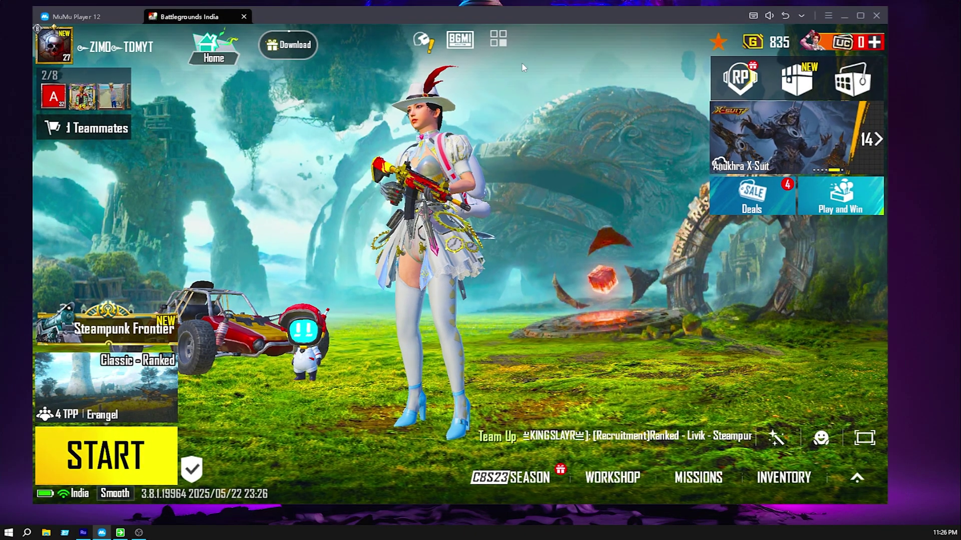
Open the MuMu Player emulator settings window.
{"action": "left_click", "coordinate": [828, 15]}
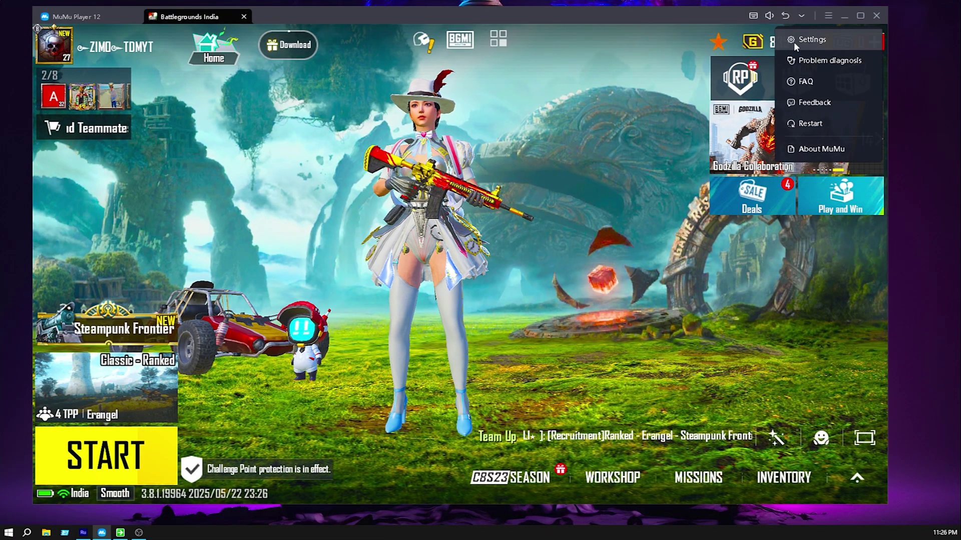
{"action": "left_click", "coordinate": [796, 40]}
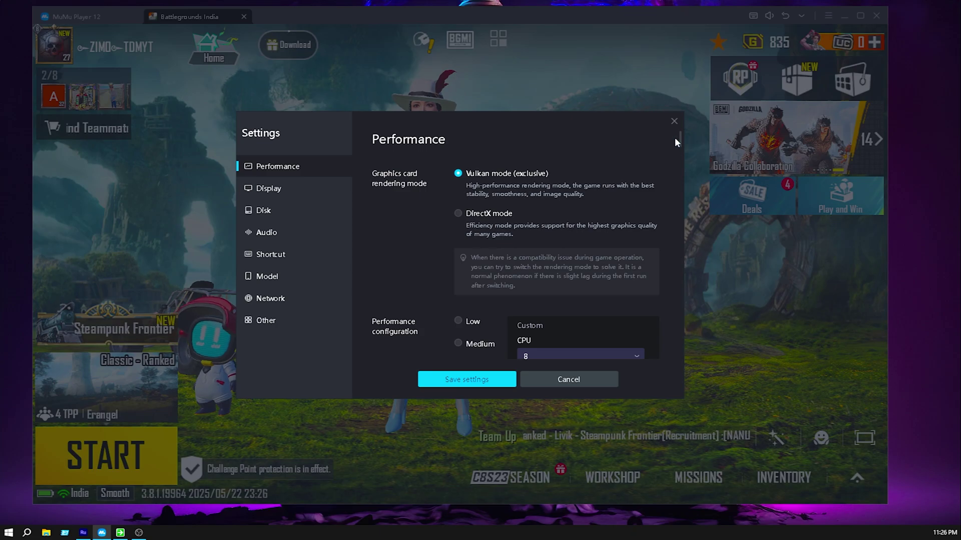
{"action": "left_click_drag", "start_coordinate": [680, 136], "coordinate": [677, 149]}
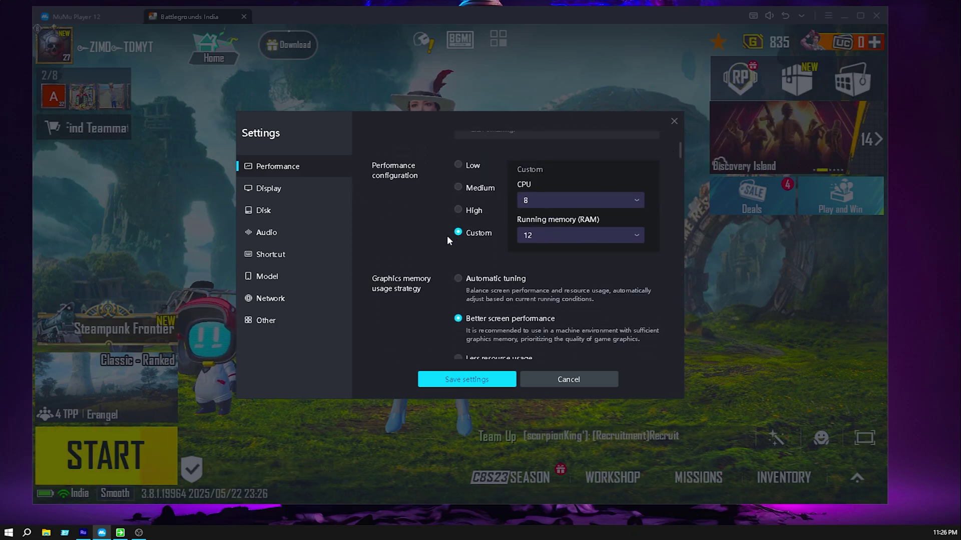
Keep the Custom performance profile at 8 CPU cores and 12 GB RAM, scrolling past Other.
{"action": "left_click", "coordinate": [635, 200]}
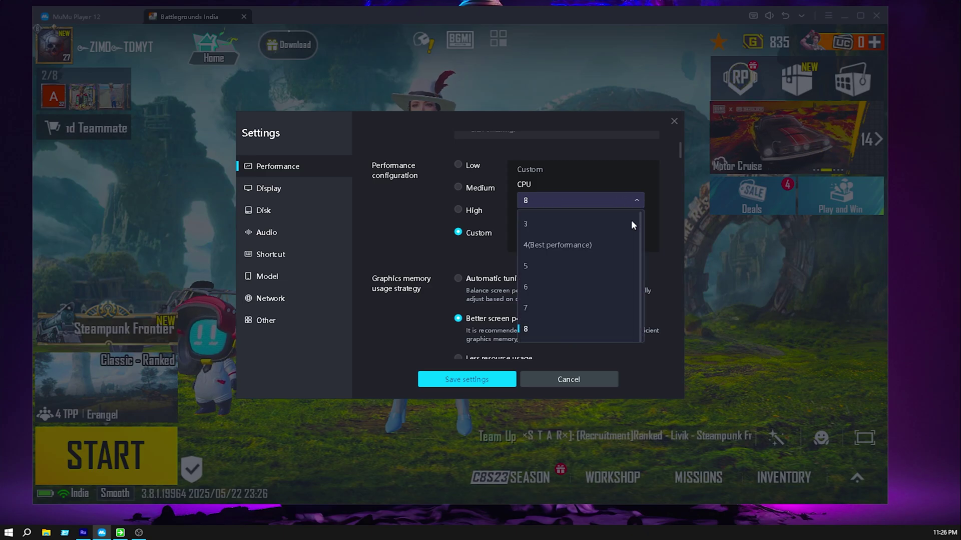
{"action": "left_click", "coordinate": [548, 330]}
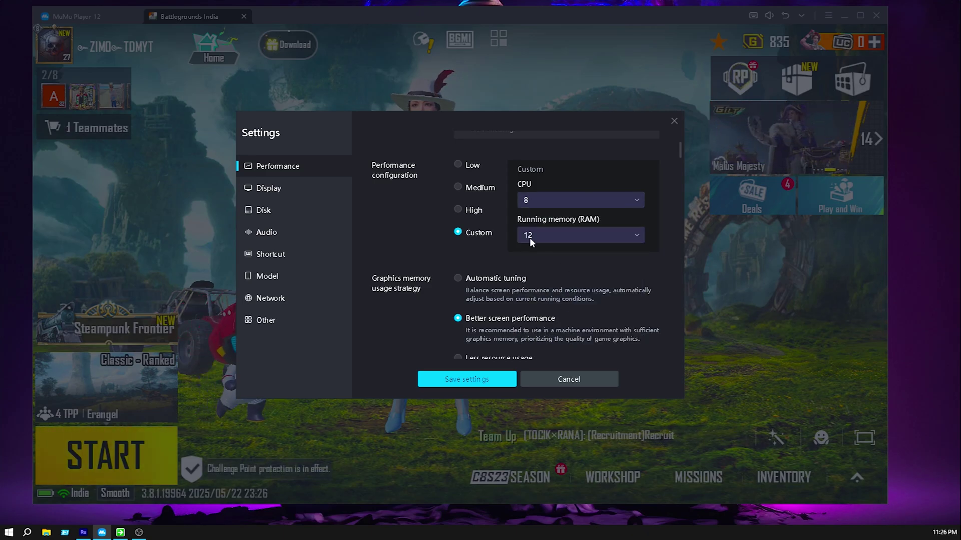
{"action": "left_click", "coordinate": [636, 235]}
{"action": "left_click", "coordinate": [541, 367]}
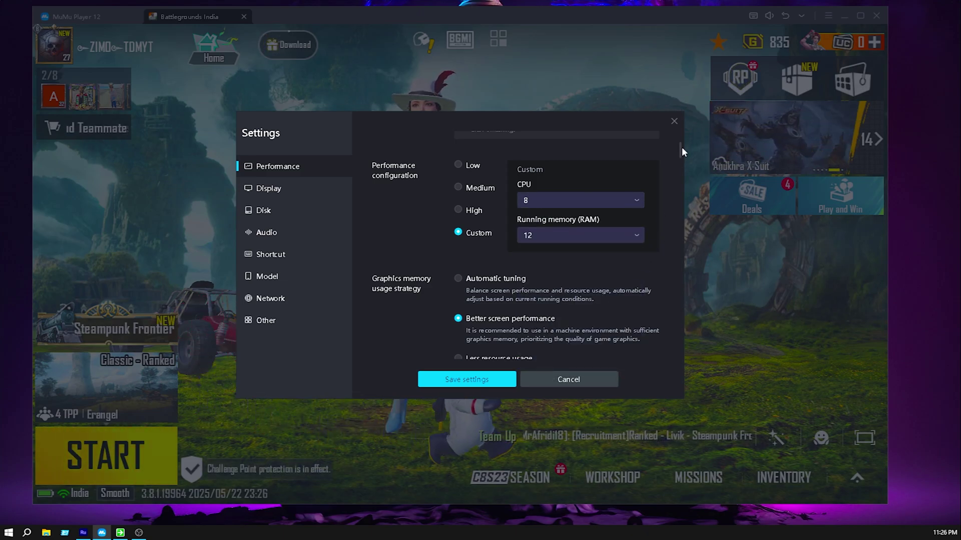
{"action": "scroll", "coordinate": [440, 295], "scroll_direction": "down", "scroll_amount": 1}
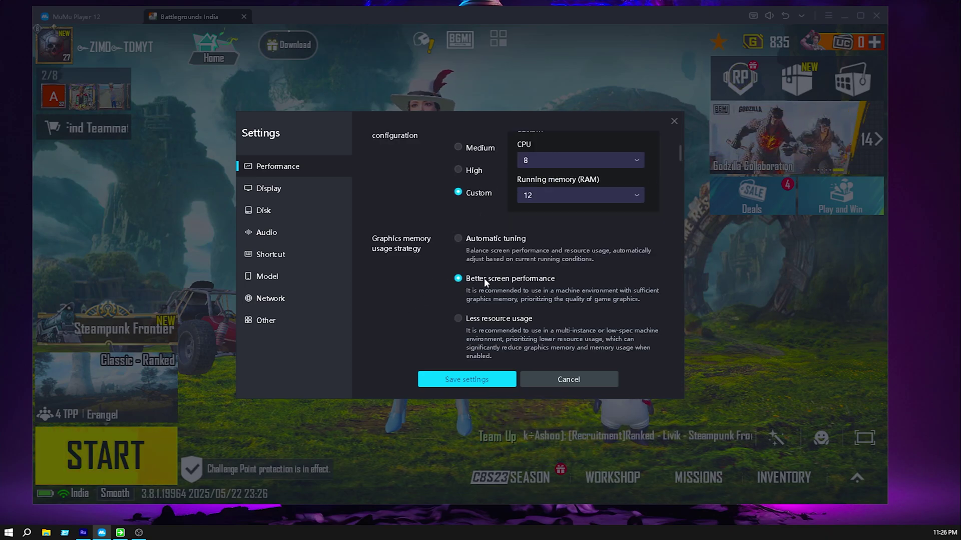
{"action": "scroll", "coordinate": [506, 282], "scroll_direction": "down", "scroll_amount": 4}
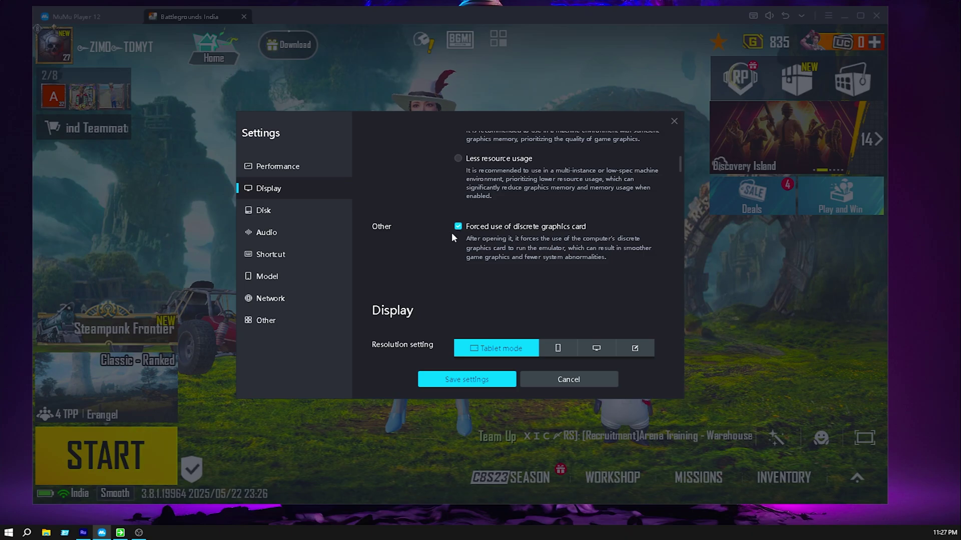
Scroll past the 1920 x 1080 (DPI 280) display resolution and switch to the Disk settings.
{"action": "scroll", "coordinate": [464, 247], "scroll_direction": "down", "scroll_amount": 1}
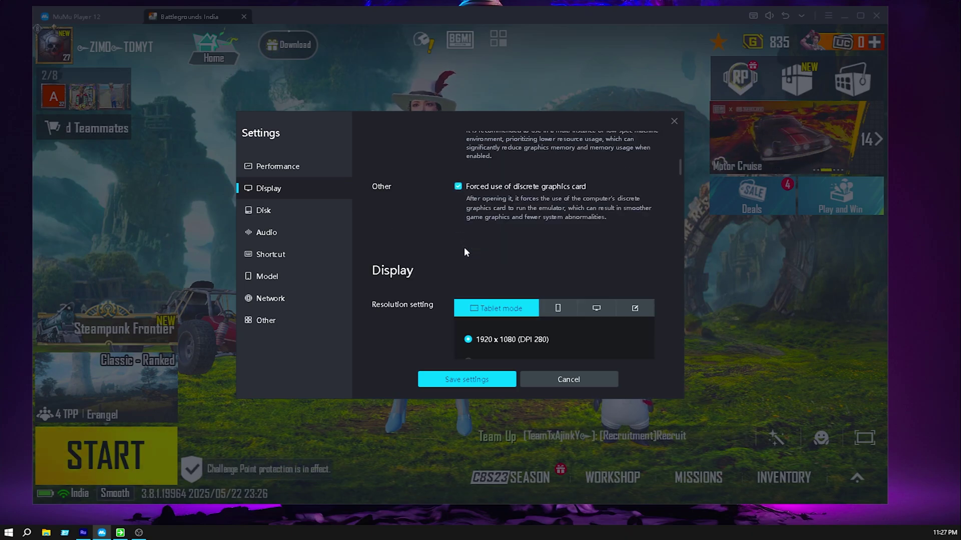
{"action": "scroll", "coordinate": [475, 285], "scroll_direction": "down", "scroll_amount": 2}
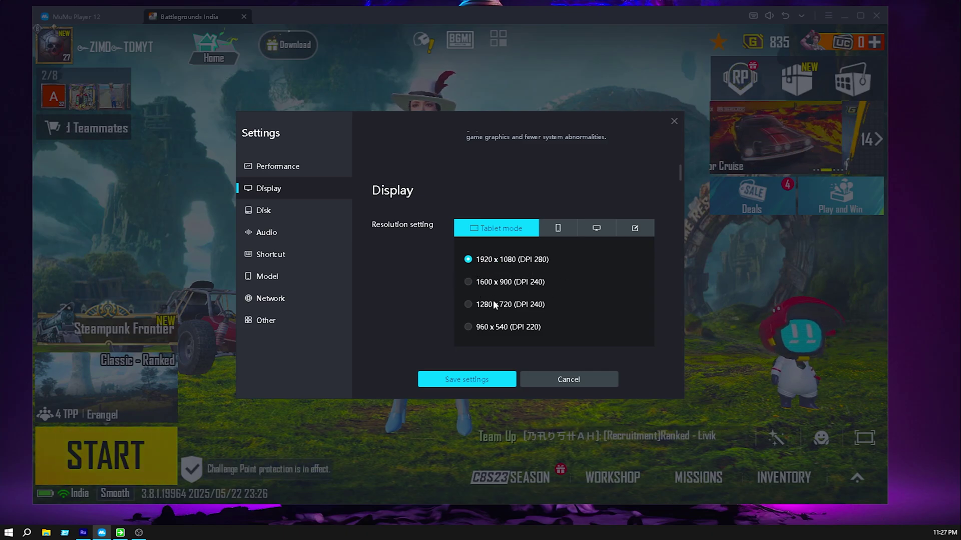
{"action": "left_click", "coordinate": [270, 212]}
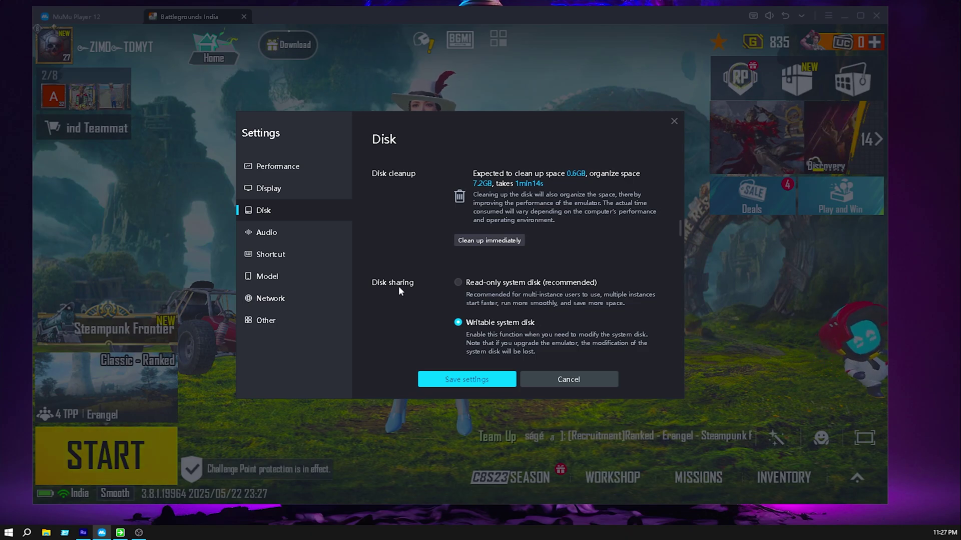
Review the Audio devices, keeping the current microphone and Speakers (USB Audio Device) as output.
{"action": "left_click", "coordinate": [290, 232]}
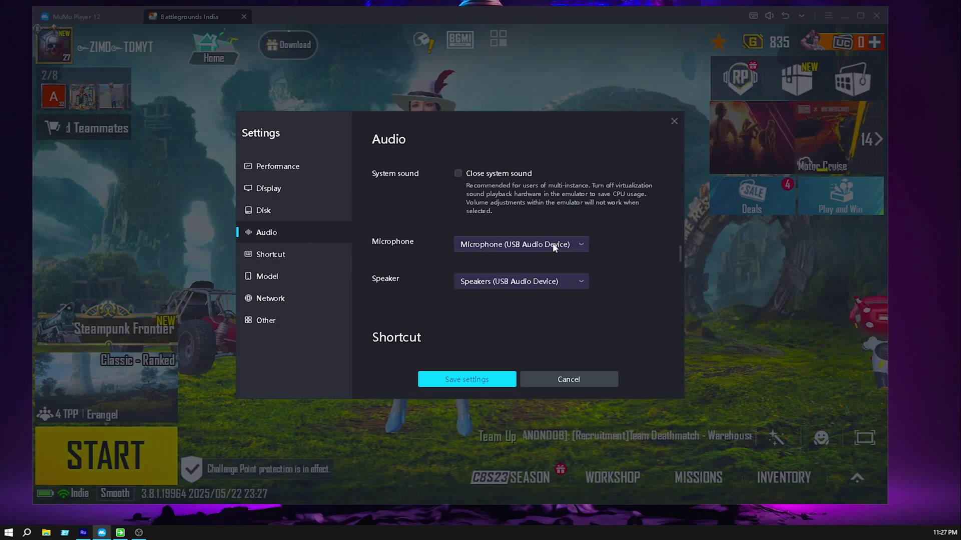
{"action": "left_click", "coordinate": [553, 244]}
{"action": "left_click", "coordinate": [508, 283]}
{"action": "left_click", "coordinate": [502, 284]}
{"action": "left_click", "coordinate": [500, 326]}
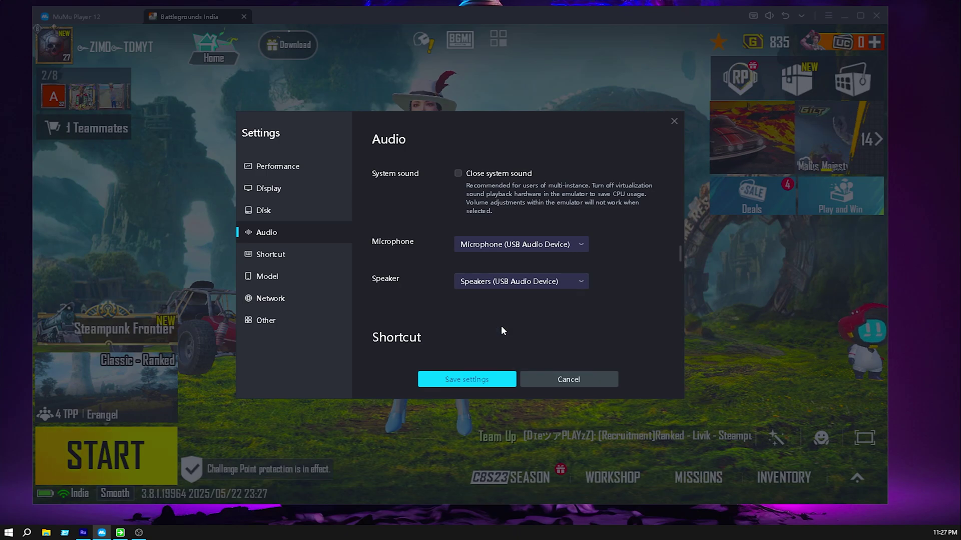
Keep the Custom phone model as SAMSUNG S25 ULTRA with the SM-X910 registration model.
{"action": "left_click", "coordinate": [288, 277]}
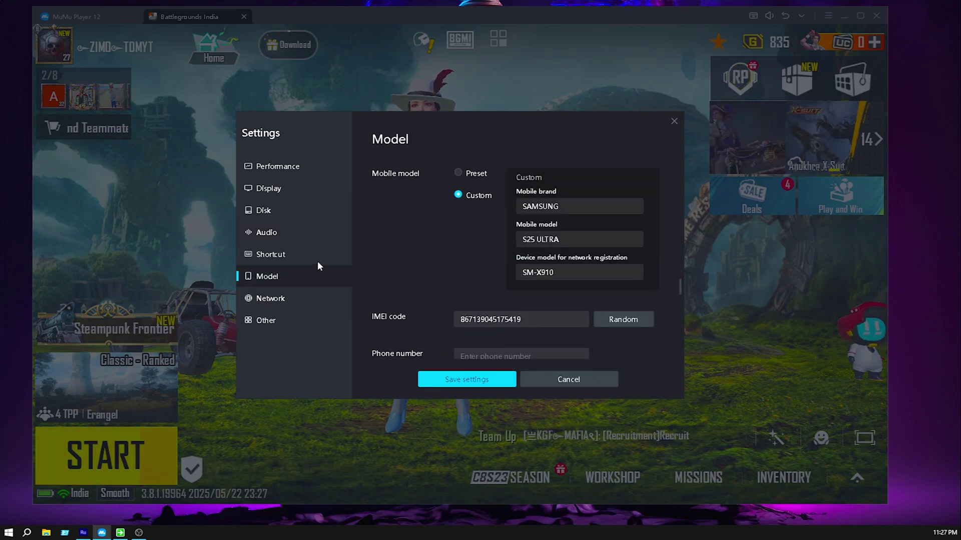
{"action": "left_click", "coordinate": [459, 173]}
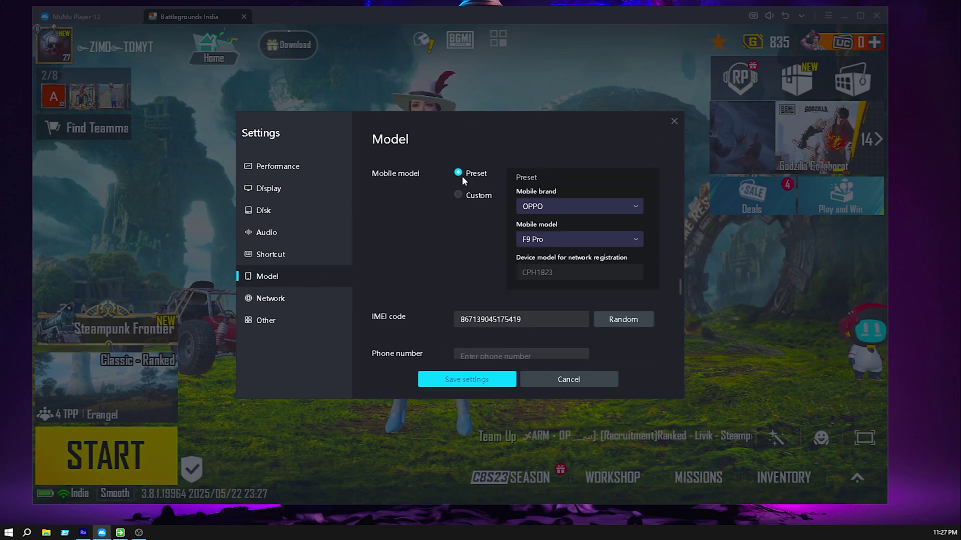
{"action": "left_click", "coordinate": [457, 195]}
{"action": "left_click", "coordinate": [558, 208]}
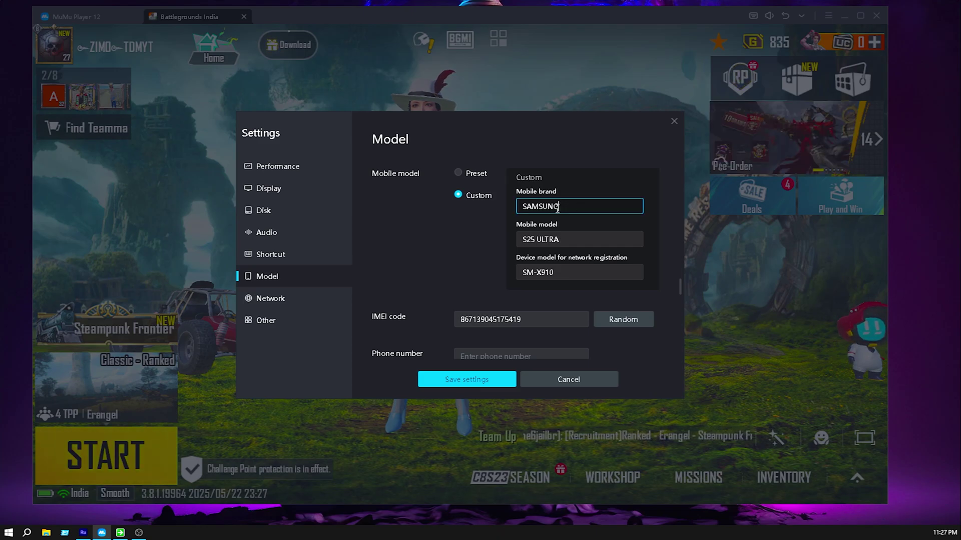
{"action": "double_click", "coordinate": [565, 208]}
{"action": "left_click", "coordinate": [574, 238]}
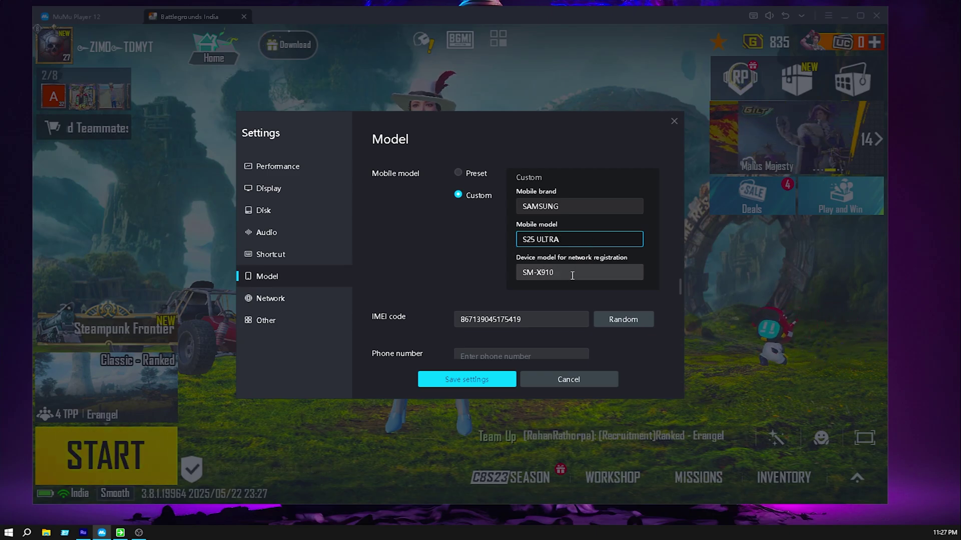
{"action": "left_click_drag", "start_coordinate": [553, 274], "coordinate": [517, 273]}
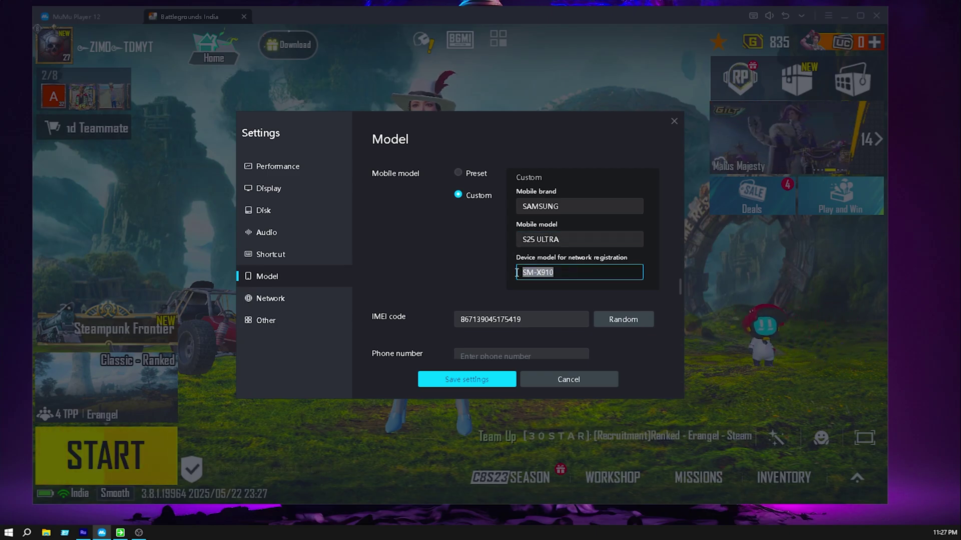
{"action": "left_click", "coordinate": [572, 271]}
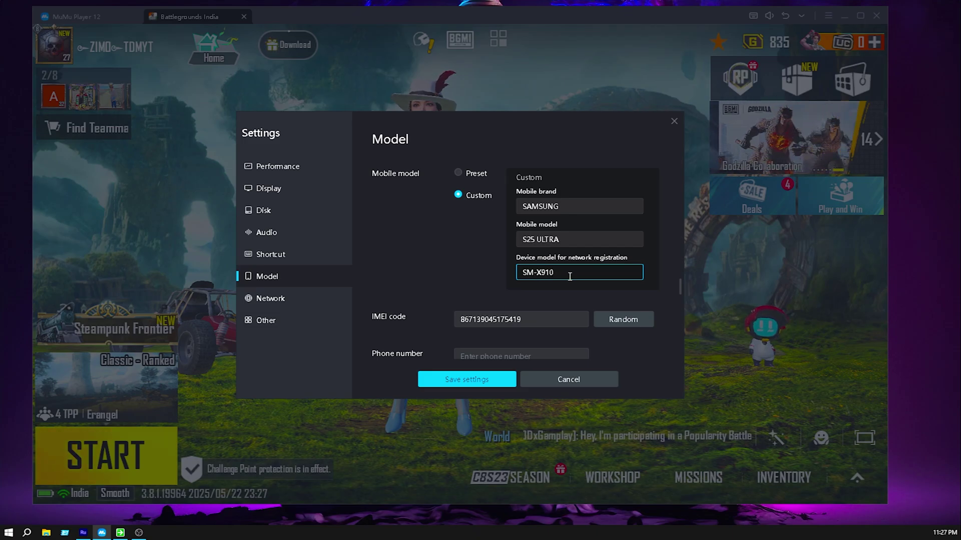
{"action": "scroll", "coordinate": [595, 248], "scroll_direction": "down", "scroll_amount": 3}
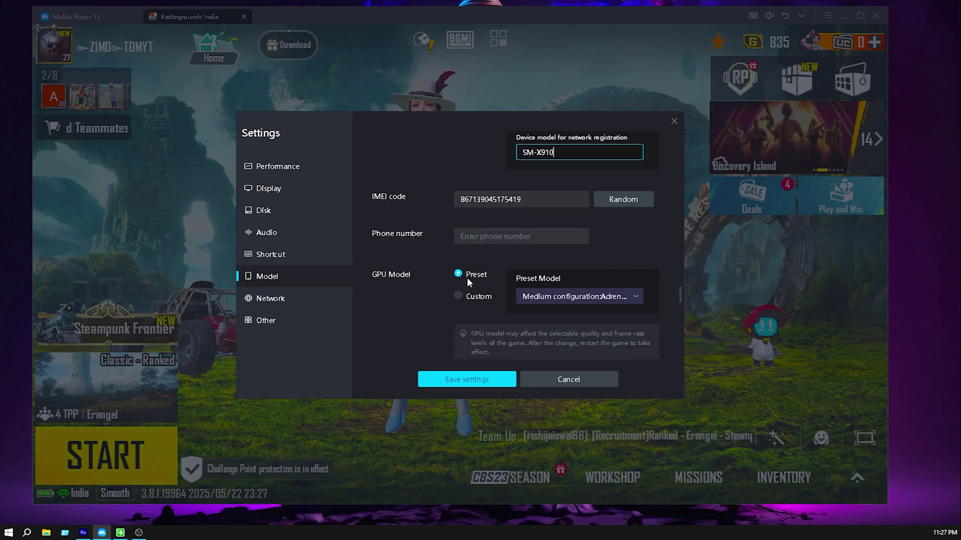
{"action": "left_click", "coordinate": [458, 296]}
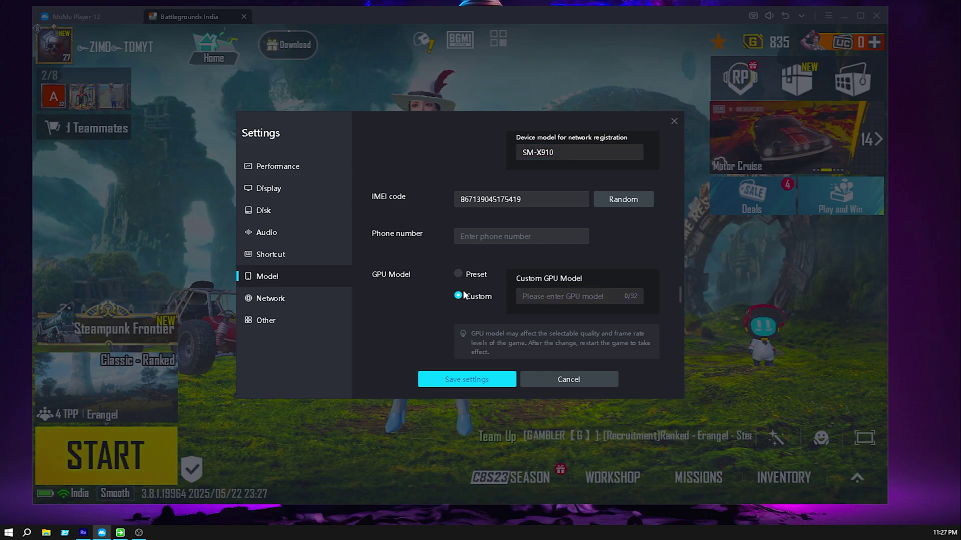
{"action": "left_click", "coordinate": [458, 274]}
{"action": "left_click", "coordinate": [624, 296]}
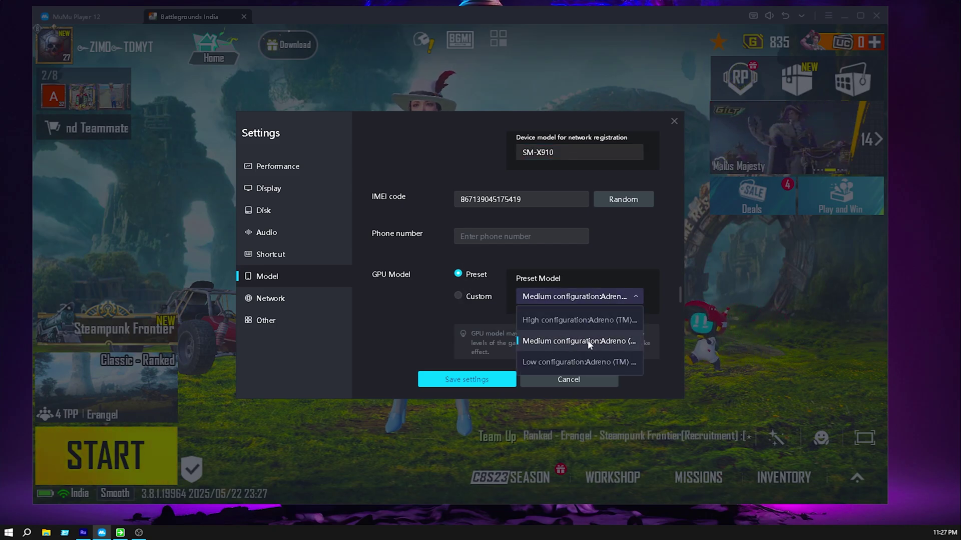
{"action": "left_click", "coordinate": [525, 332]}
{"action": "scroll", "coordinate": [400, 306], "scroll_direction": "down", "scroll_amount": 10}
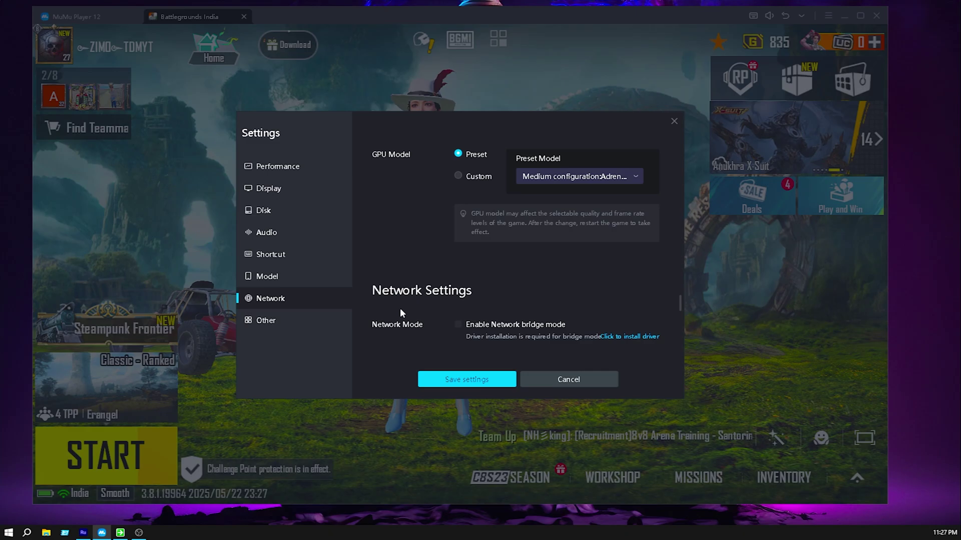
{"action": "scroll", "coordinate": [421, 306], "scroll_direction": "down", "scroll_amount": 2}
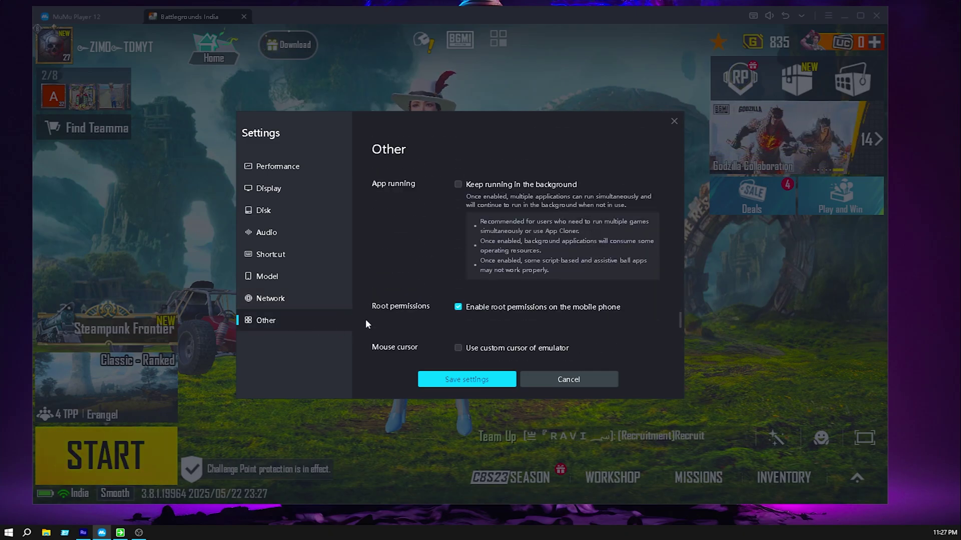
{"action": "scroll", "coordinate": [390, 316], "scroll_direction": "down", "scroll_amount": 1}
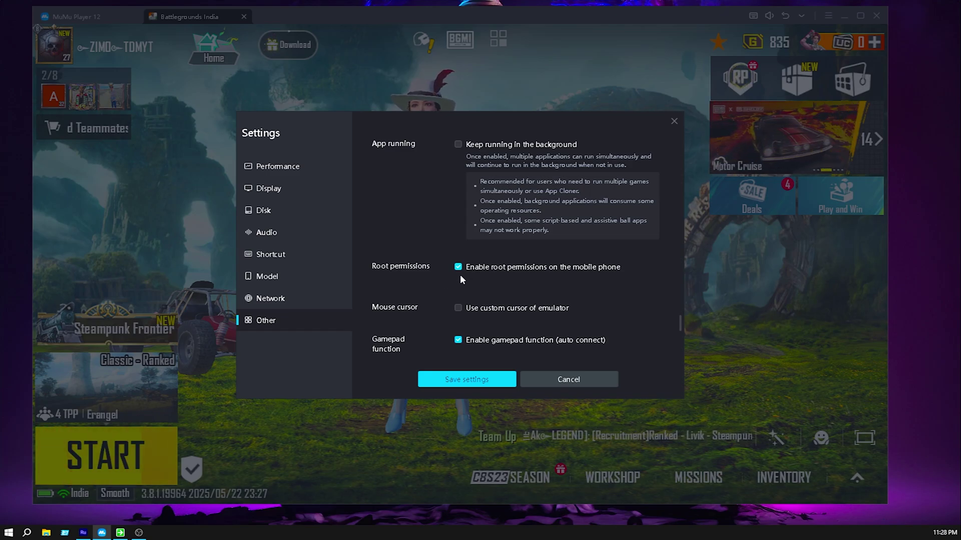
{"action": "scroll", "coordinate": [453, 292], "scroll_direction": "down", "scroll_amount": 3}
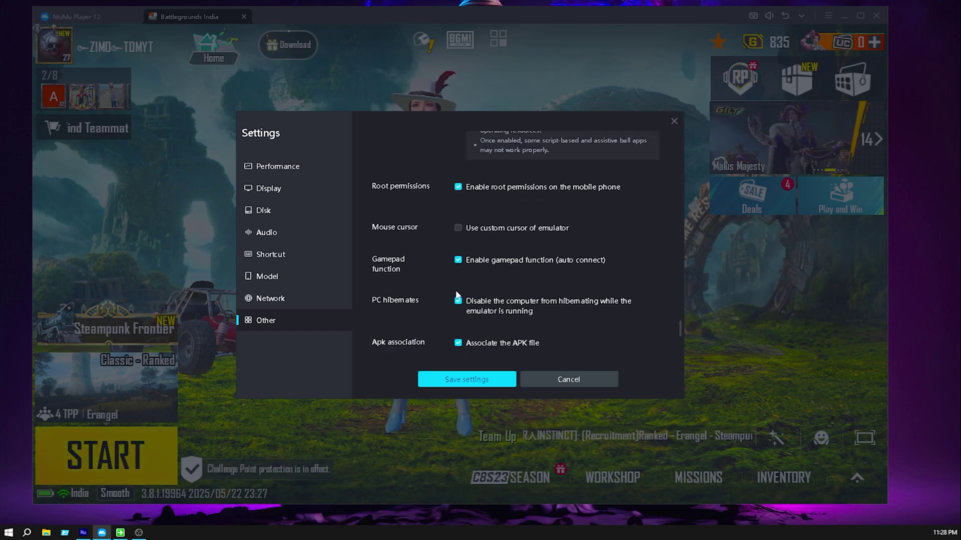
{"action": "scroll", "coordinate": [460, 260], "scroll_direction": "down", "scroll_amount": 5}
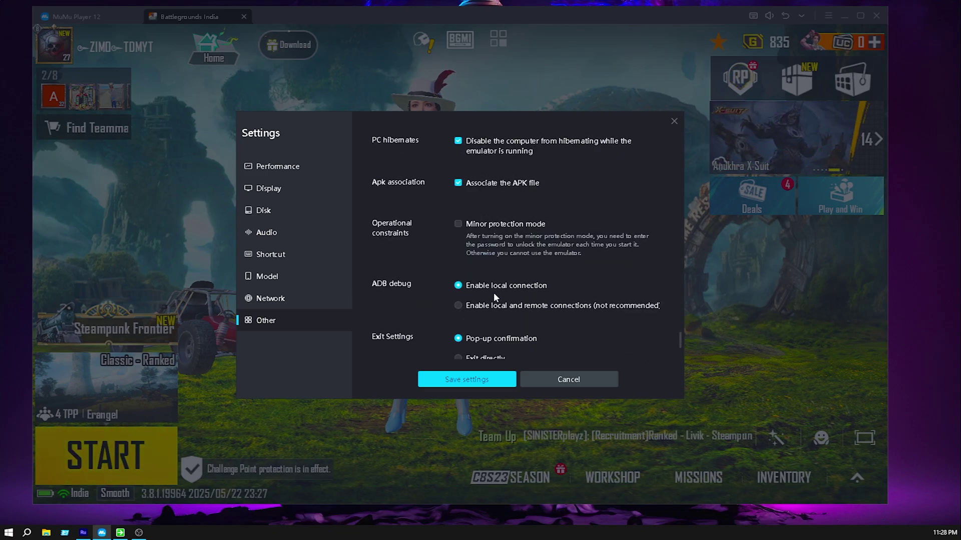
{"action": "scroll", "coordinate": [501, 263], "scroll_direction": "down", "scroll_amount": 3}
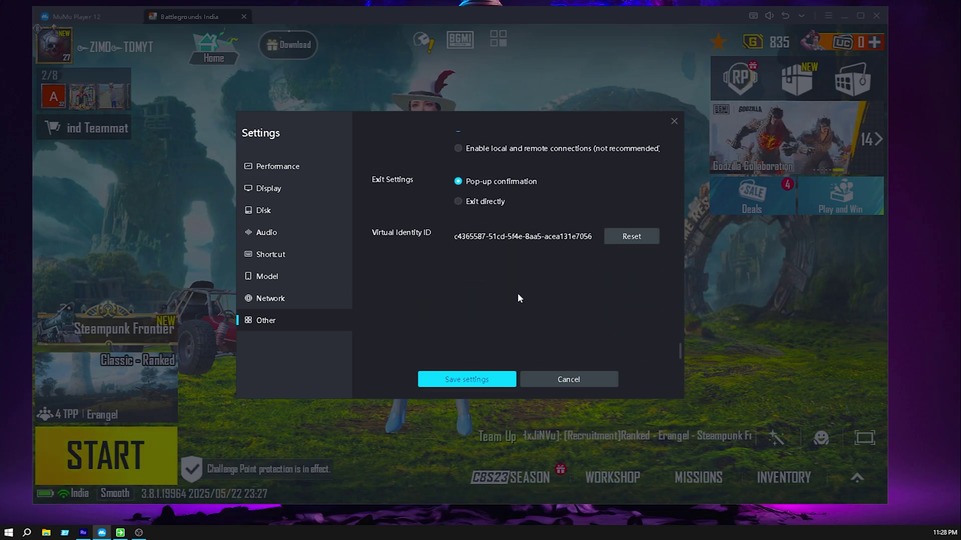
{"action": "scroll", "coordinate": [520, 289], "scroll_direction": "up", "scroll_amount": 6}
{"action": "scroll", "coordinate": [523, 286], "scroll_direction": "up", "scroll_amount": 10}
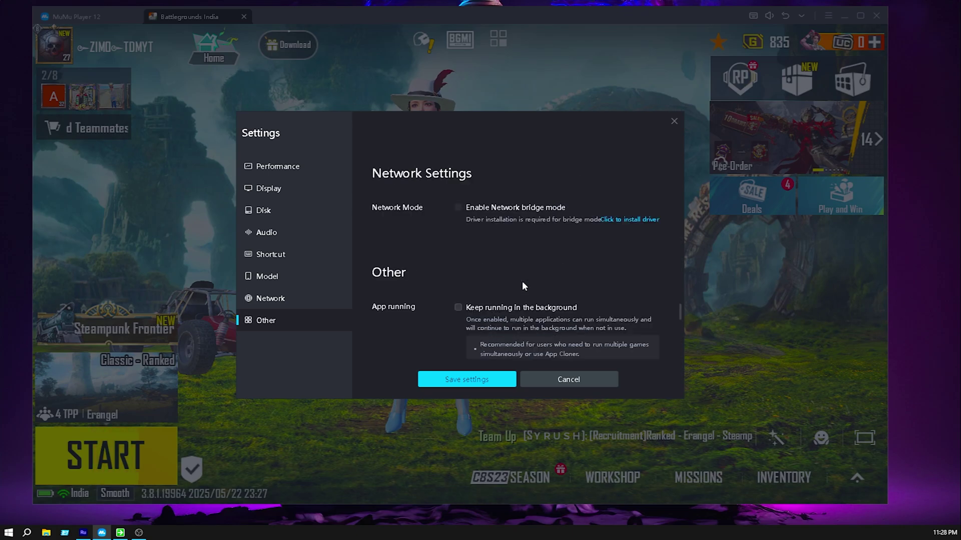
Scroll up to Display and keep the Sharp screen style with the 120 frame rate limit.
{"action": "scroll", "coordinate": [523, 286], "scroll_direction": "up", "scroll_amount": 10}
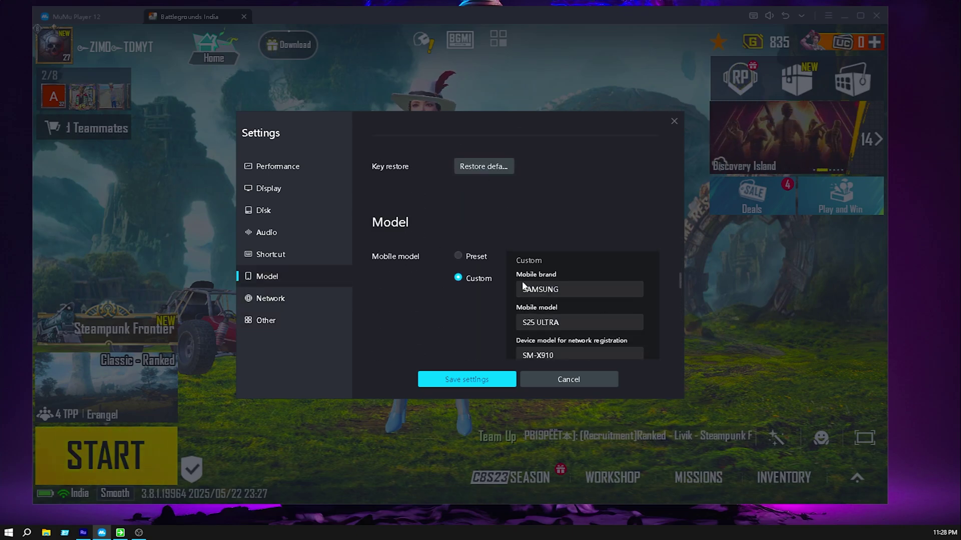
{"action": "scroll", "coordinate": [523, 286], "scroll_direction": "up", "scroll_amount": 10}
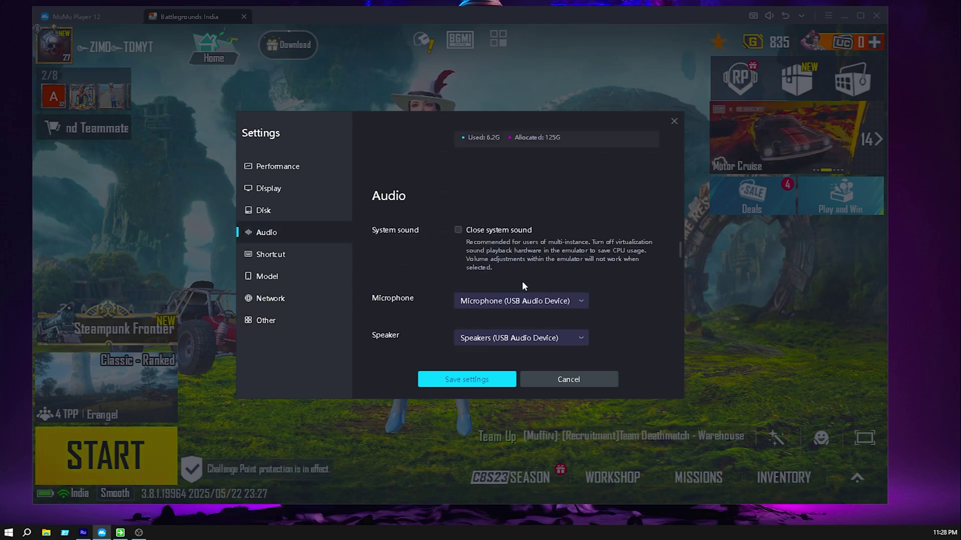
{"action": "scroll", "coordinate": [524, 286], "scroll_direction": "up", "scroll_amount": 10}
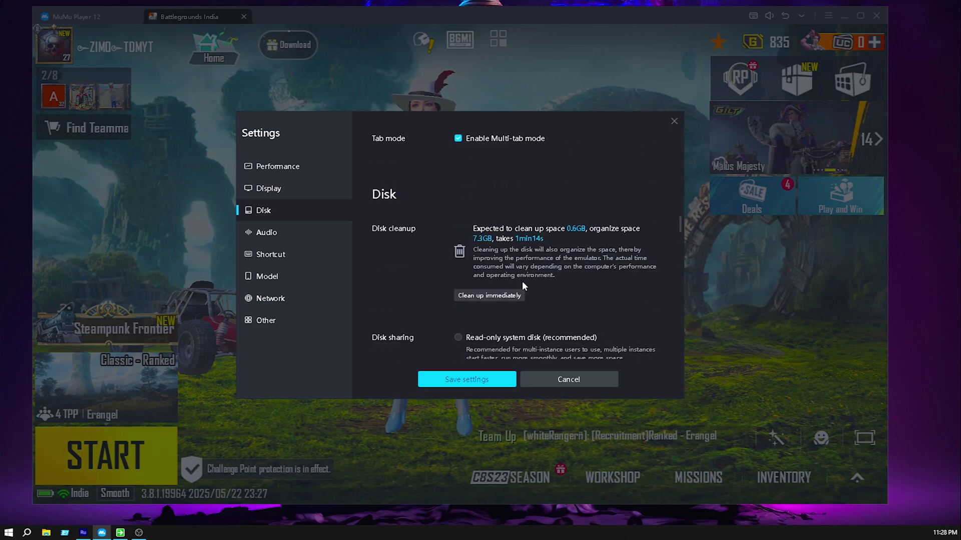
{"action": "scroll", "coordinate": [524, 285], "scroll_direction": "up", "scroll_amount": 10}
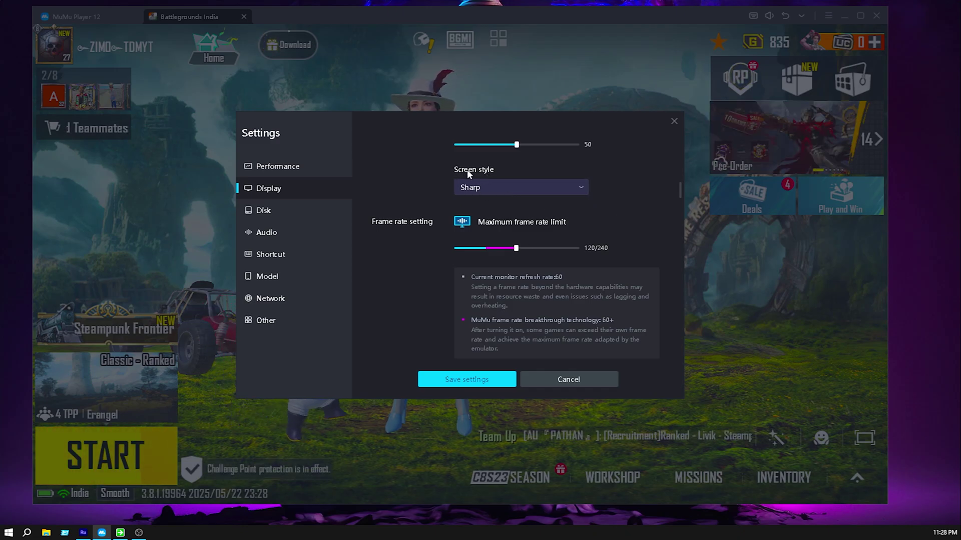
{"action": "left_click", "coordinate": [497, 185]}
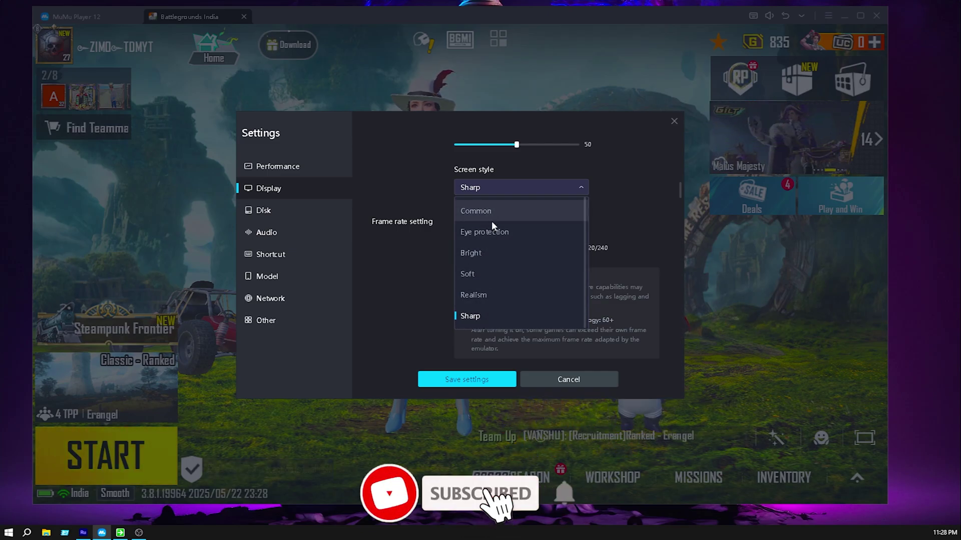
{"action": "left_click", "coordinate": [478, 306]}
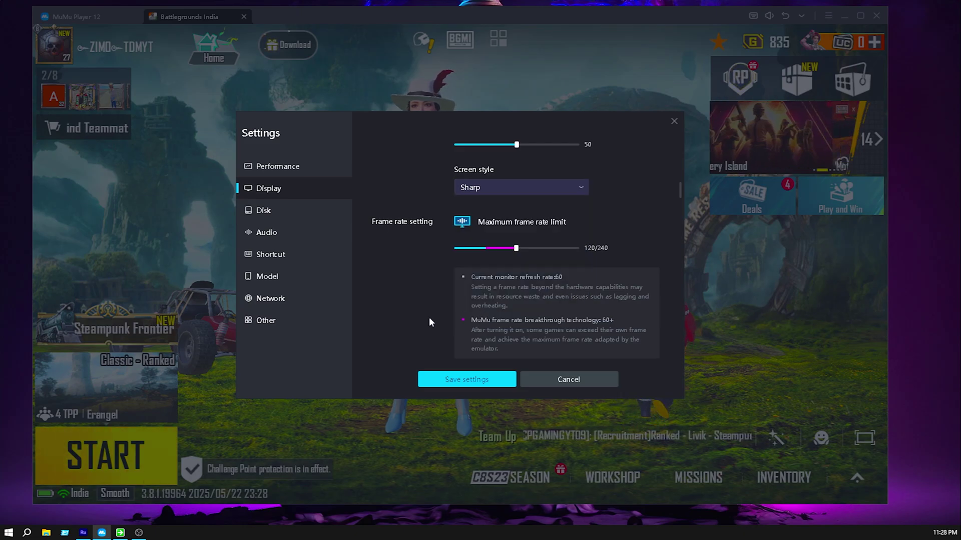
Close the emulator settings and open File Explorer with Win+E.
{"action": "scroll", "coordinate": [656, 212], "scroll_direction": "up", "scroll_amount": 2}
{"action": "scroll", "coordinate": [654, 218], "scroll_direction": "up", "scroll_amount": 10}
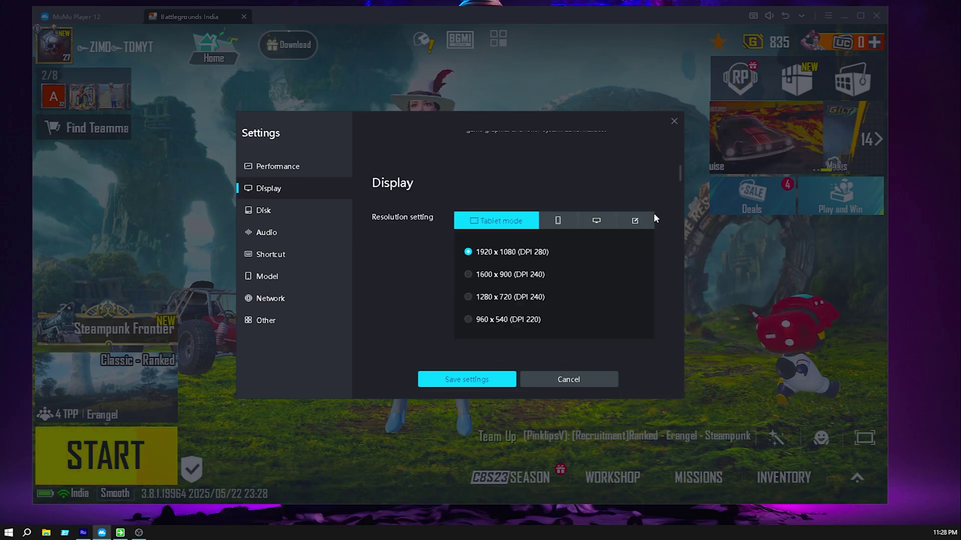
{"action": "scroll", "coordinate": [608, 234], "scroll_direction": "up", "scroll_amount": 2}
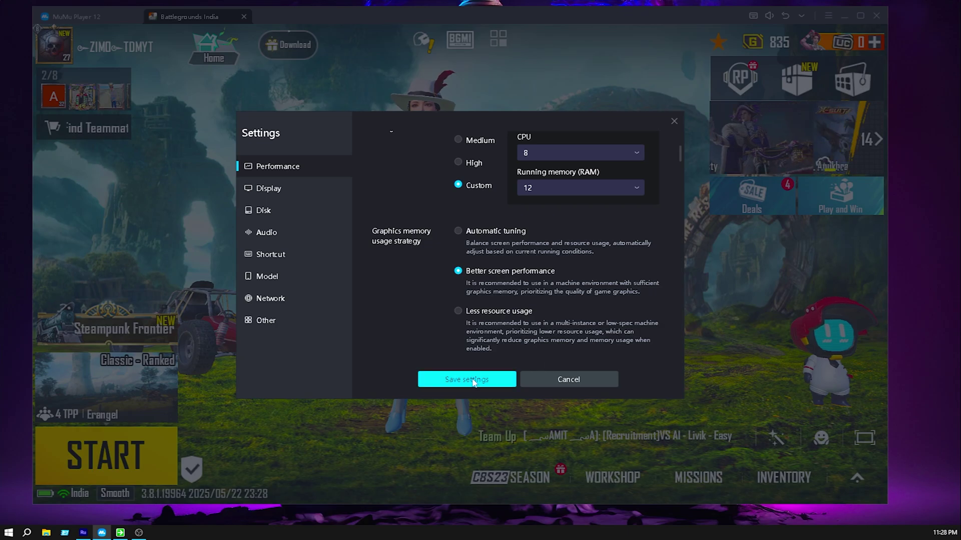
{"action": "key", "text": "Escape"}
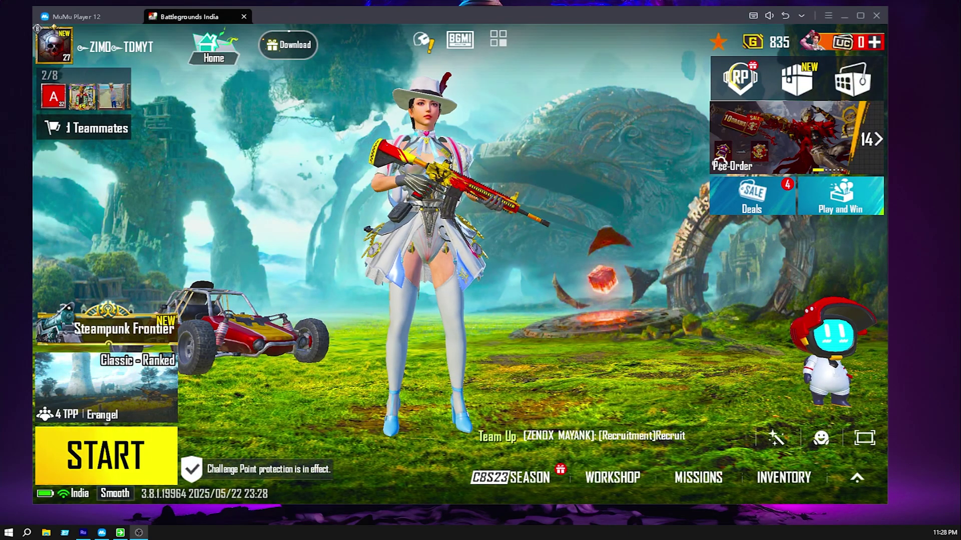
{"action": "key", "text": "super+e"}
Open D:\GAMELOOP\Lossless.Scaling.v2.11 and cut and re-paste the ZIMO 4X FPS BOOST FOR MUMU.rar archive there.
{"action": "double_click", "coordinate": [522, 149]}
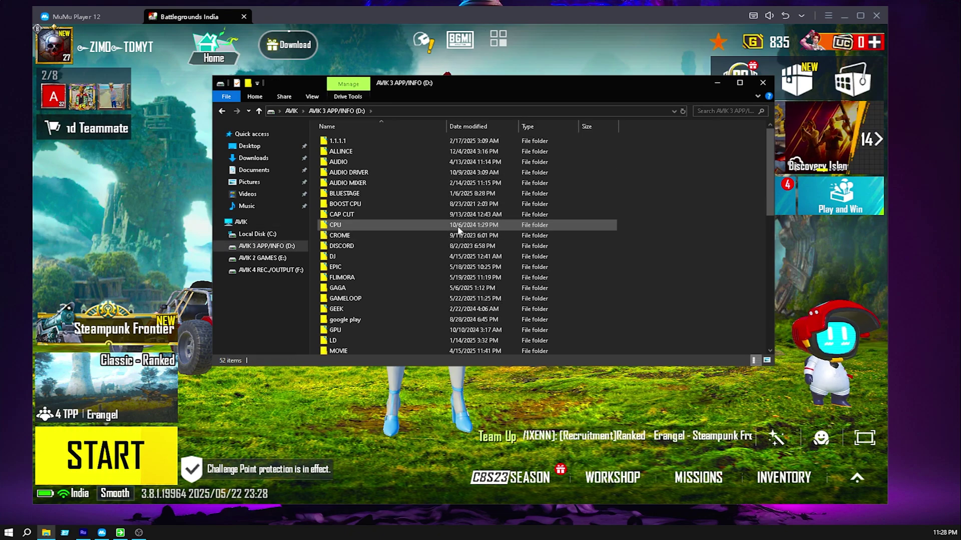
{"action": "double_click", "coordinate": [369, 298]}
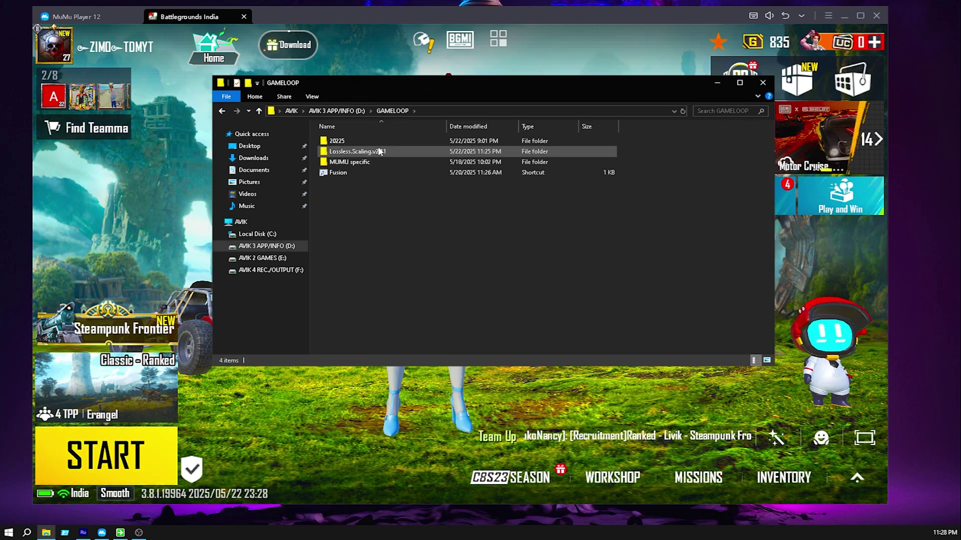
{"action": "double_click", "coordinate": [406, 151]}
{"action": "left_click", "coordinate": [557, 159]}
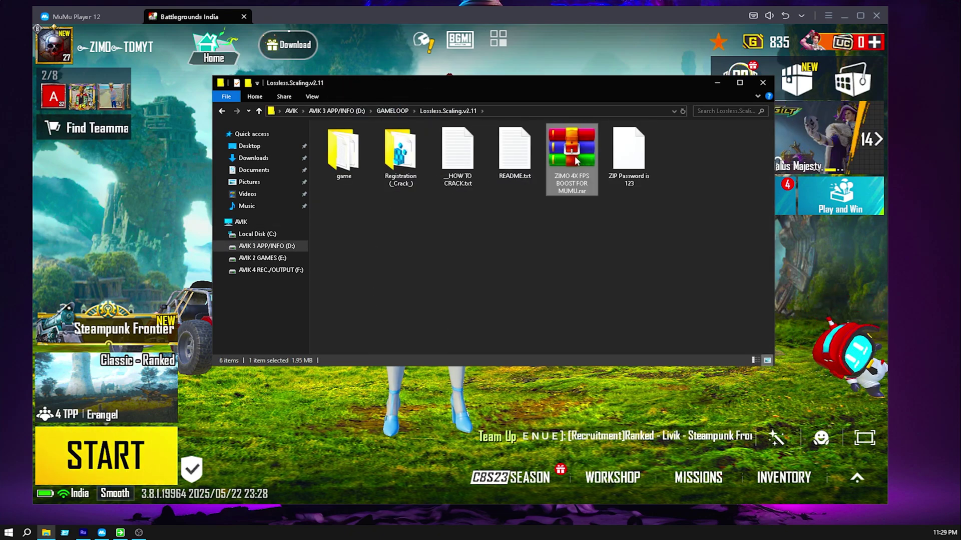
{"action": "right_click", "coordinate": [578, 173]}
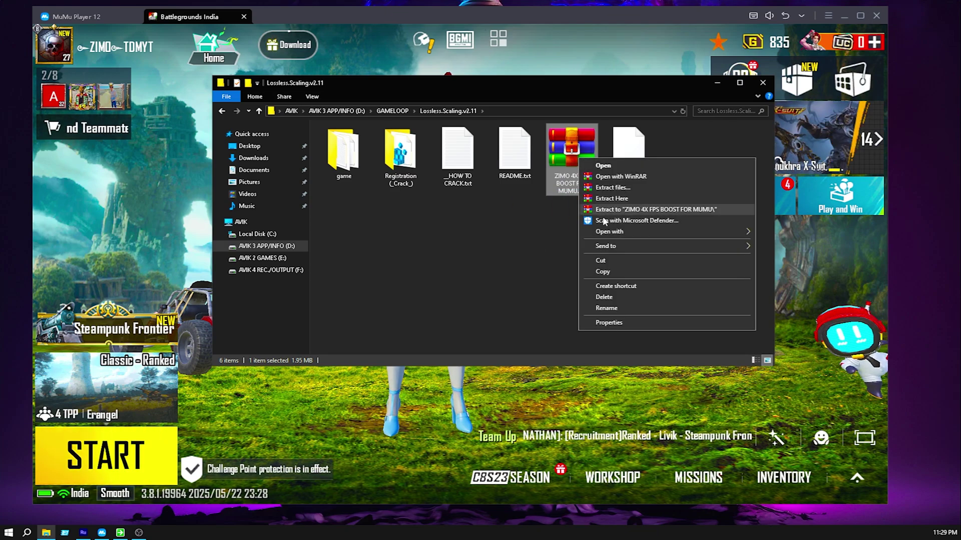
{"action": "left_click", "coordinate": [602, 266]}
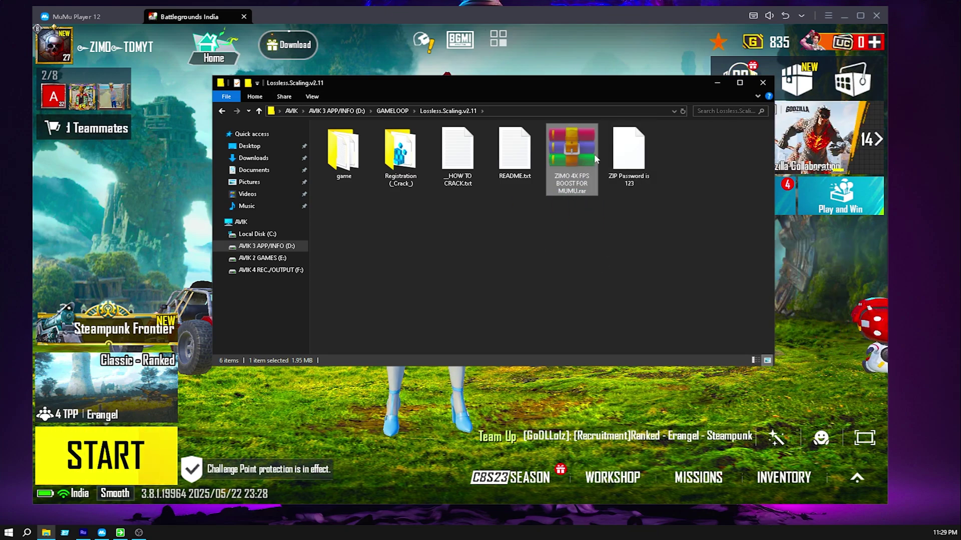
{"action": "left_click_drag", "start_coordinate": [654, 85], "coordinate": [635, 74]}
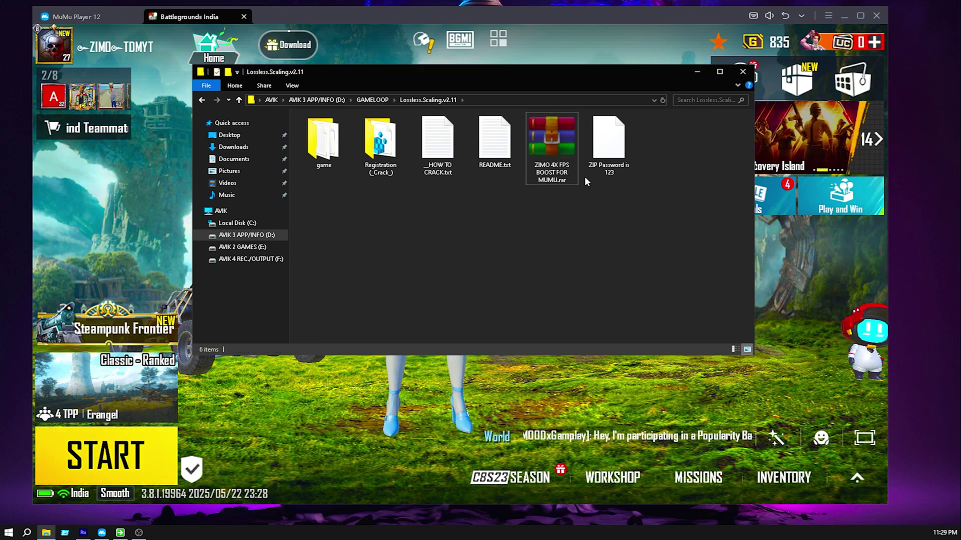
{"action": "right_click", "coordinate": [663, 156]}
{"action": "left_click", "coordinate": [678, 224]}
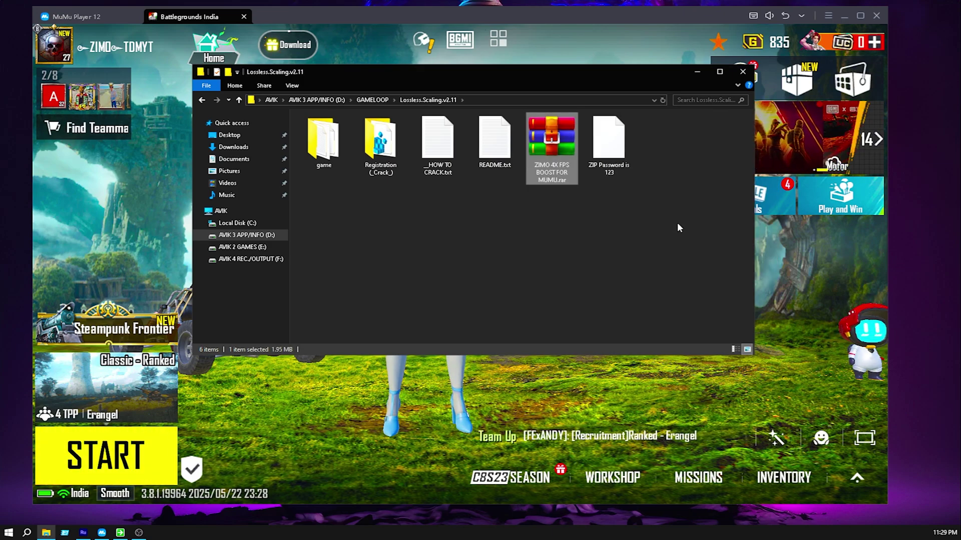
Extract the archive into the current folder, entering the archive password.
{"action": "right_click", "coordinate": [551, 142]}
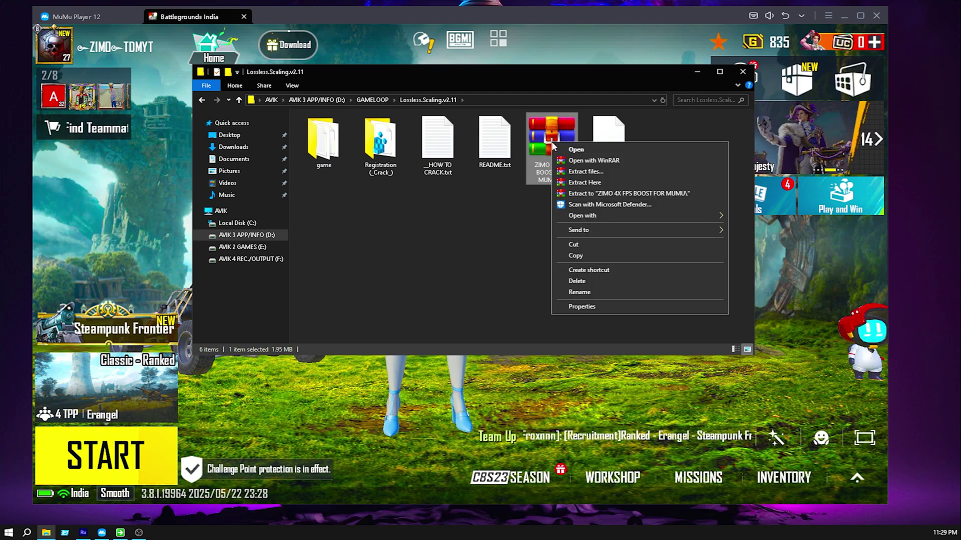
{"action": "left_click", "coordinate": [559, 184]}
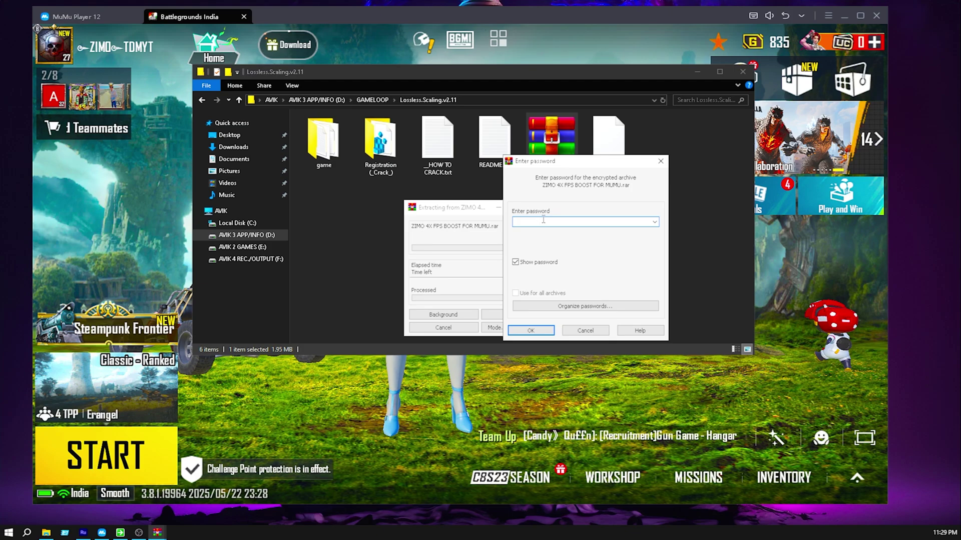
{"action": "type", "text": "1"}
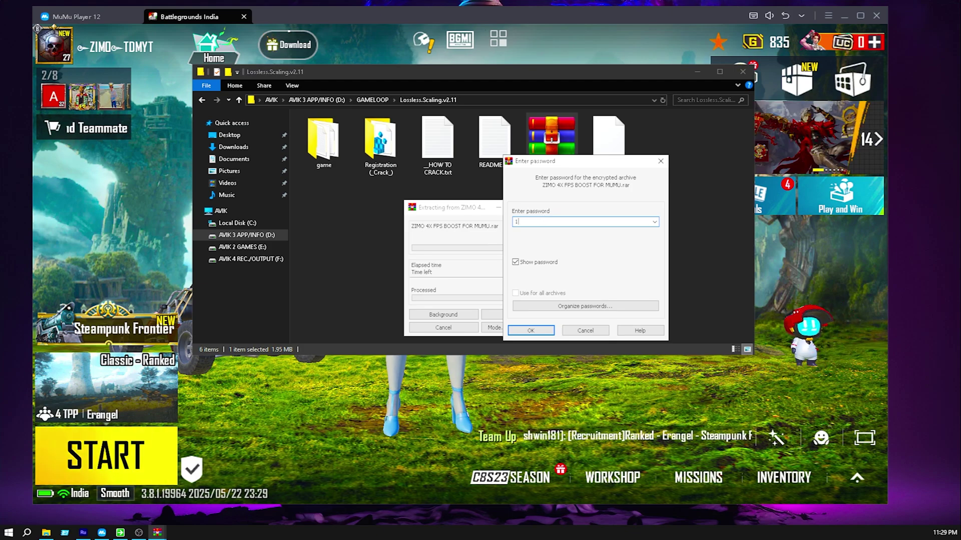
{"action": "type", "text": "23"}
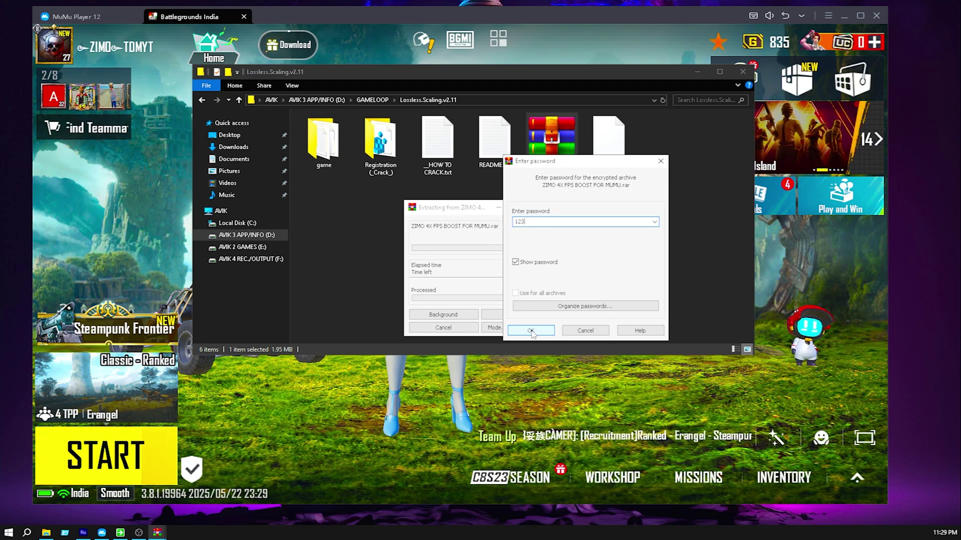
{"action": "left_click", "coordinate": [518, 329]}
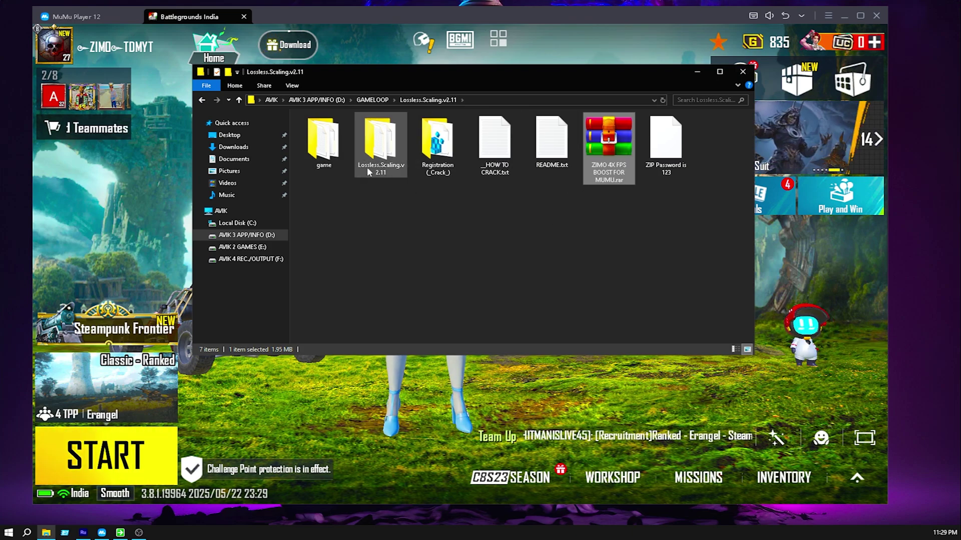
Open the extracted Lossless.Scaling.v2.11 folder and its Registration (_Crack_) subfolder.
{"action": "left_click_drag", "start_coordinate": [382, 150], "coordinate": [421, 215]}
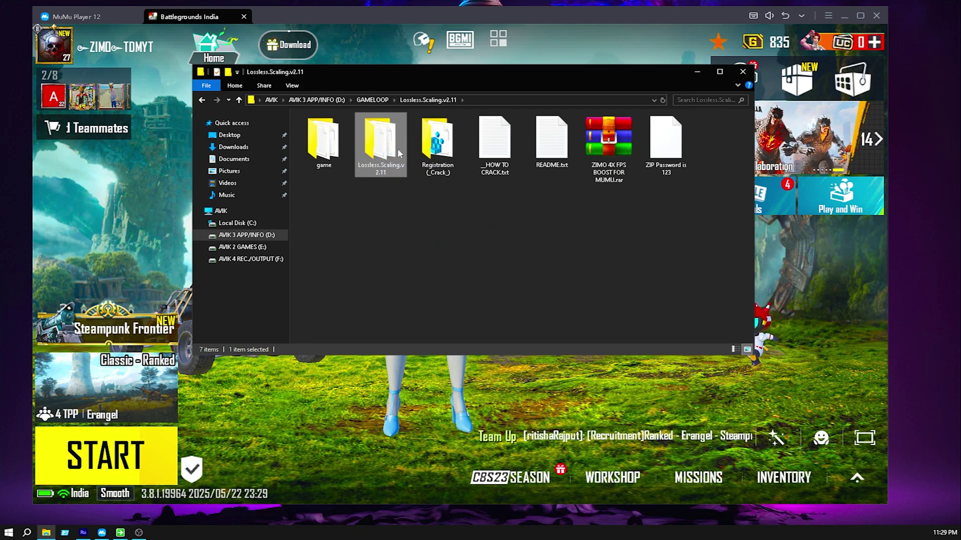
{"action": "double_click", "coordinate": [381, 151]}
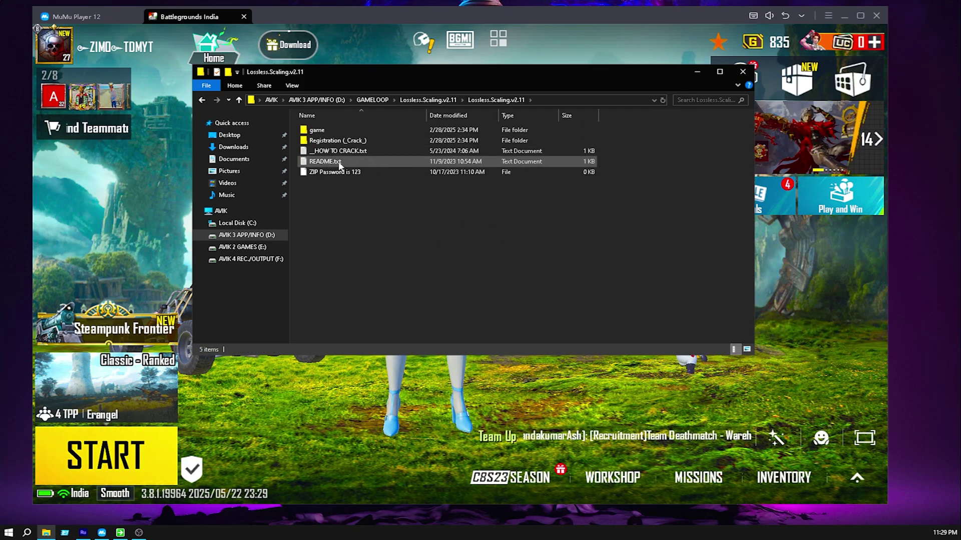
{"action": "left_click", "coordinate": [355, 141]}
{"action": "double_click", "coordinate": [354, 141]}
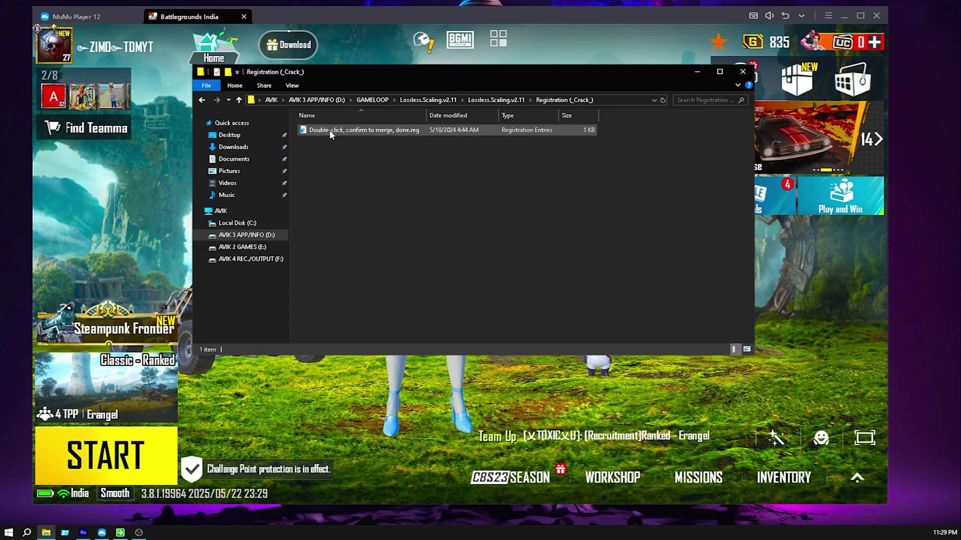
Merge the .reg file into the registry, approving every prompt, then open the game folder.
{"action": "double_click", "coordinate": [340, 130]}
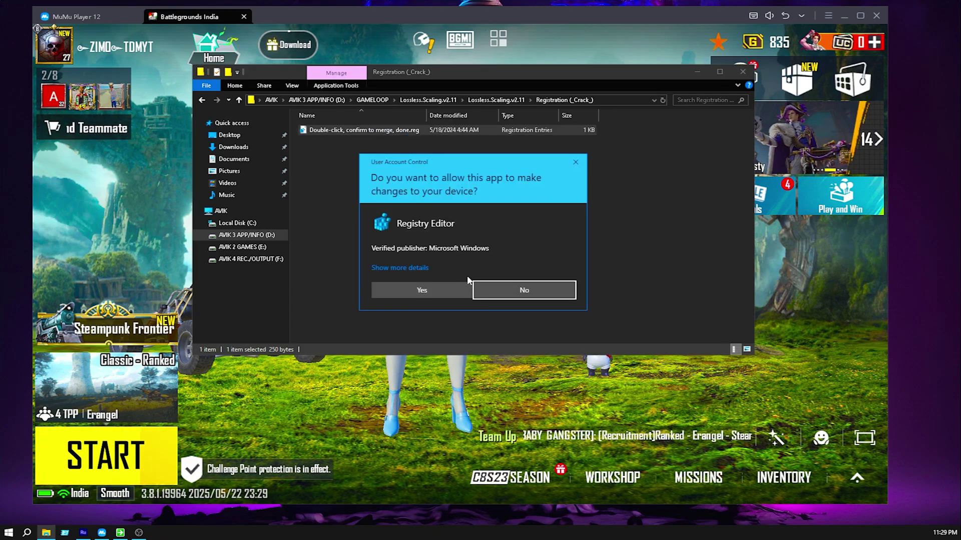
{"action": "left_click", "coordinate": [435, 290]}
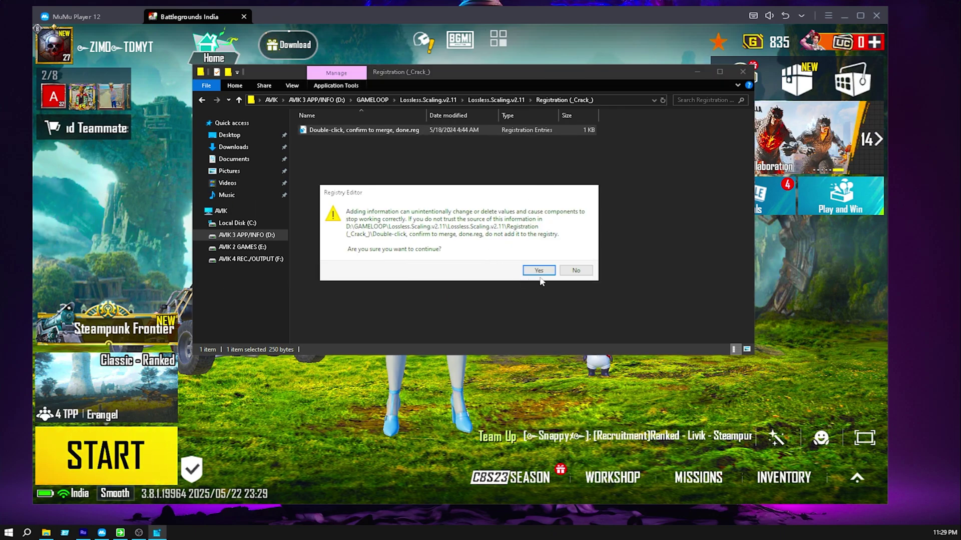
{"action": "left_click", "coordinate": [540, 276]}
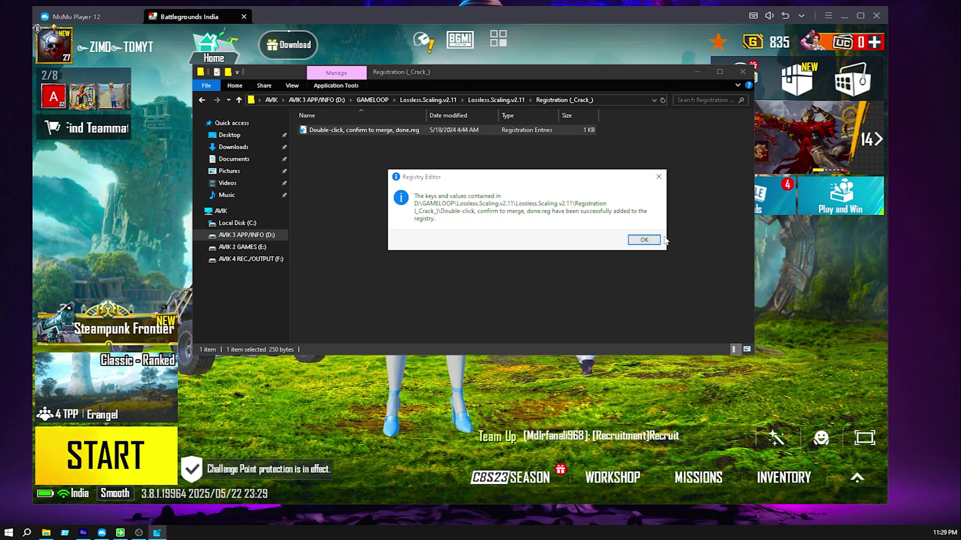
{"action": "left_click", "coordinate": [645, 242]}
{"action": "key", "text": "BackSpace"}
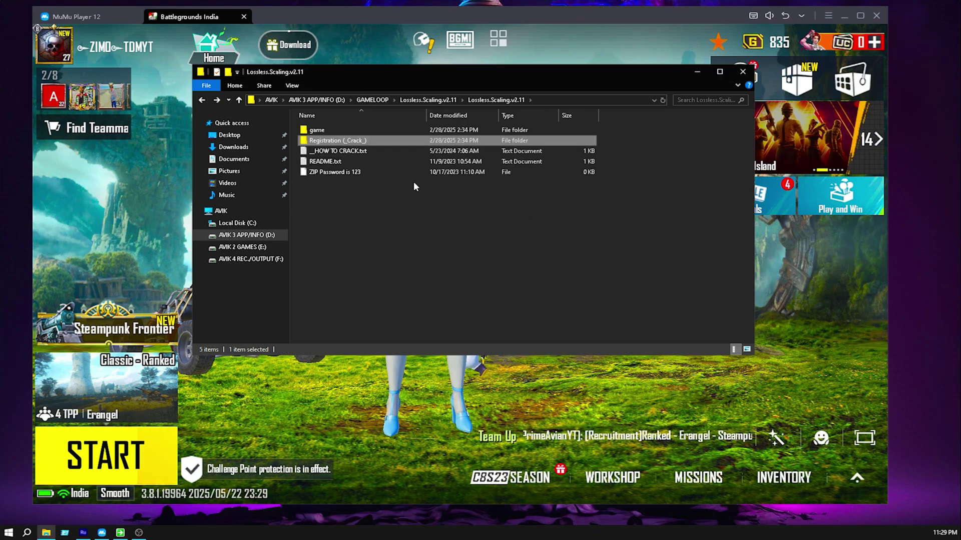
{"action": "double_click", "coordinate": [330, 131]}
Send LosslessScaling.exe to the desktop as a shortcut.
{"action": "scroll", "coordinate": [380, 290], "scroll_direction": "down", "scroll_amount": 1}
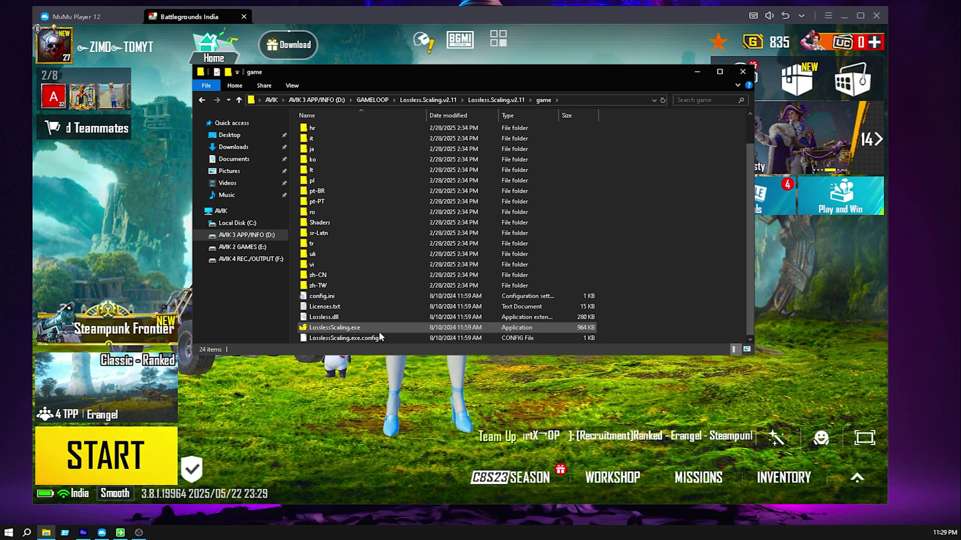
{"action": "left_click", "coordinate": [379, 331]}
{"action": "right_click", "coordinate": [383, 331]}
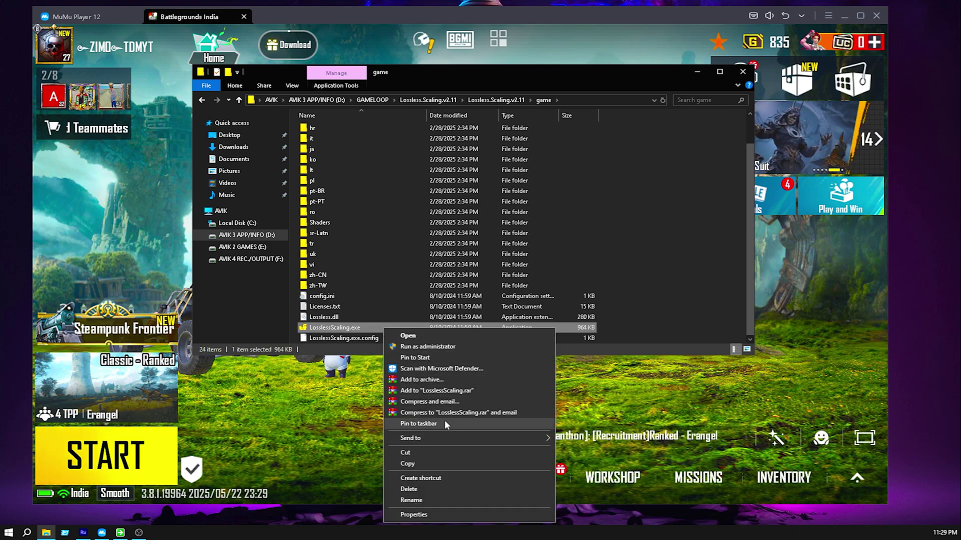
{"action": "mouse_move", "coordinate": [449, 439]}
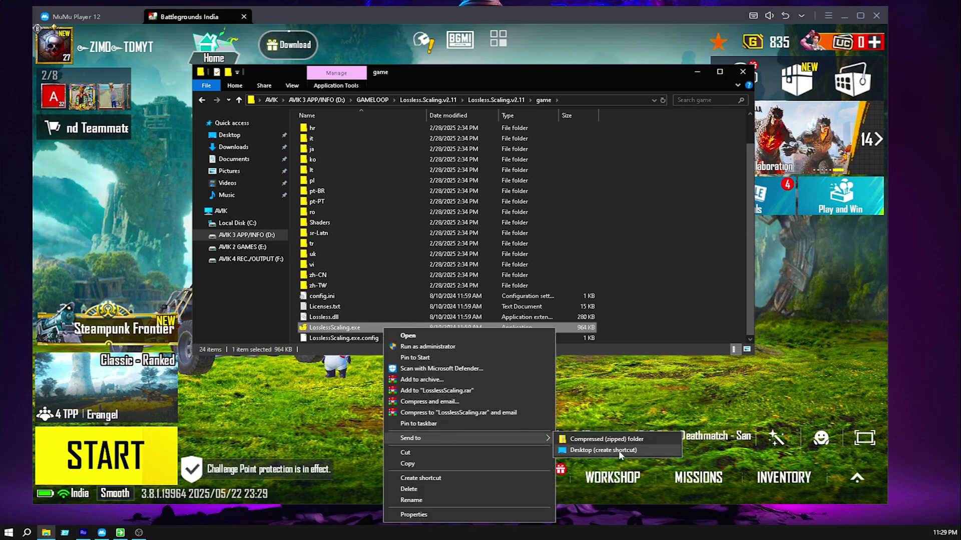
{"action": "left_click", "coordinate": [659, 444]}
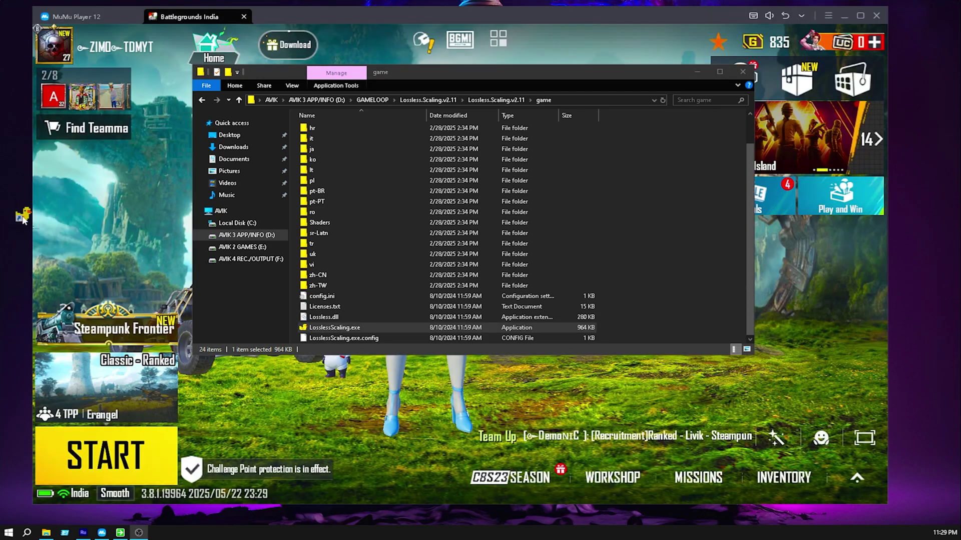
Reposition the game window and shortcut, minimize File Explorer, and bring up the shortcut's context menu.
{"action": "left_click", "coordinate": [554, 8]}
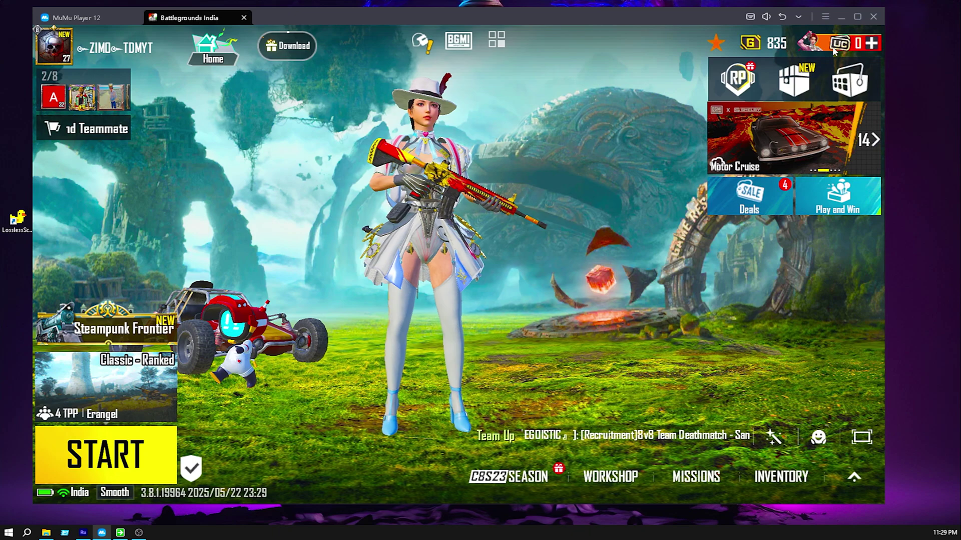
{"action": "left_click_drag", "start_coordinate": [555, 10], "coordinate": [604, 3]}
{"action": "left_click_drag", "start_coordinate": [28, 219], "coordinate": [64, 178]}
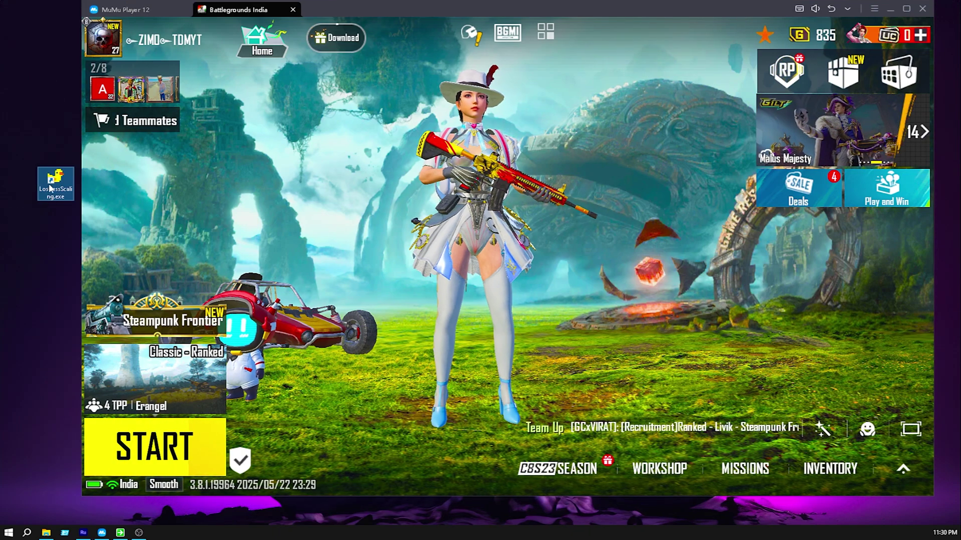
{"action": "left_click", "coordinate": [46, 533]}
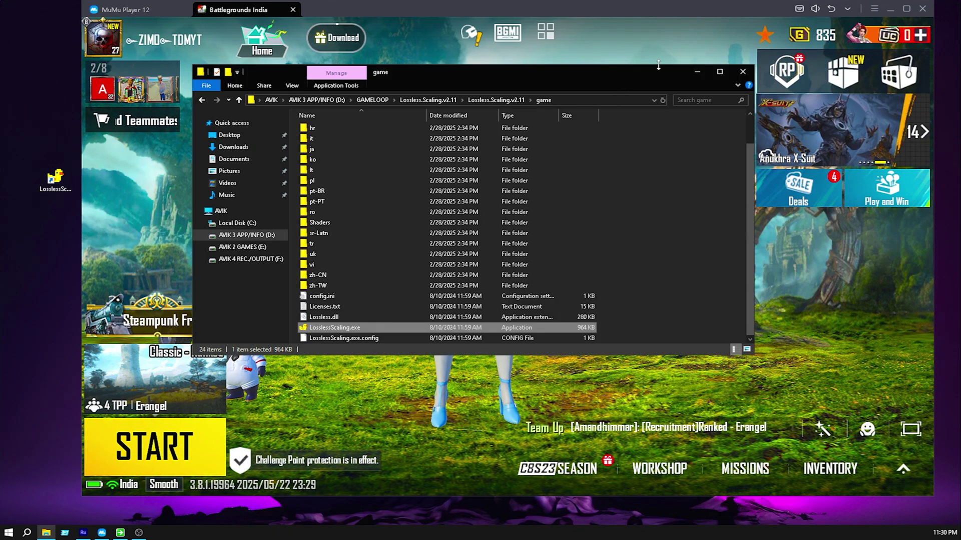
{"action": "left_click", "coordinate": [47, 533]}
{"action": "left_click", "coordinate": [56, 181]}
{"action": "right_click", "coordinate": [60, 185]}
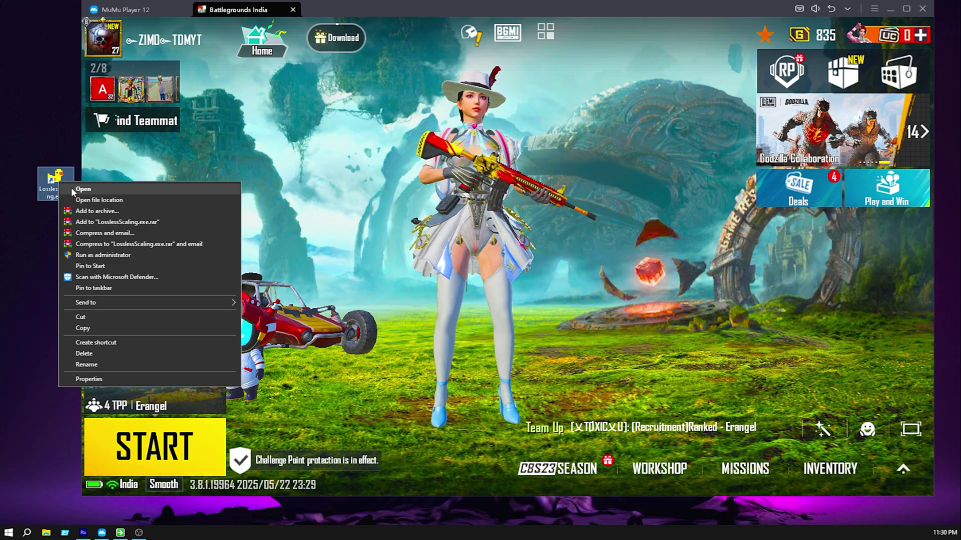
Launch Lossless Scaling, set Fullscreen scaling mode, maximize the window, and choose AMD FSR scaling.
{"action": "left_click", "coordinate": [75, 187]}
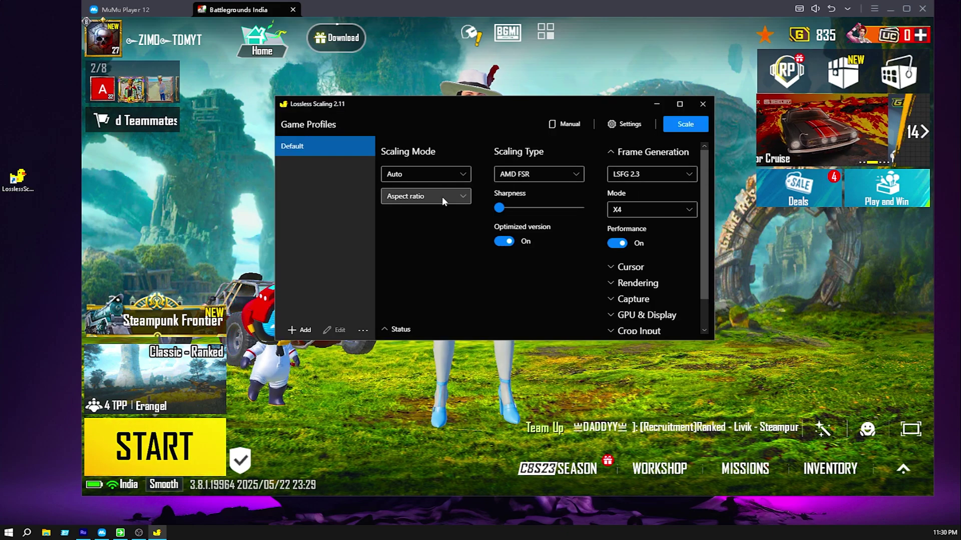
{"action": "left_click", "coordinate": [443, 196]}
{"action": "left_click", "coordinate": [403, 230]}
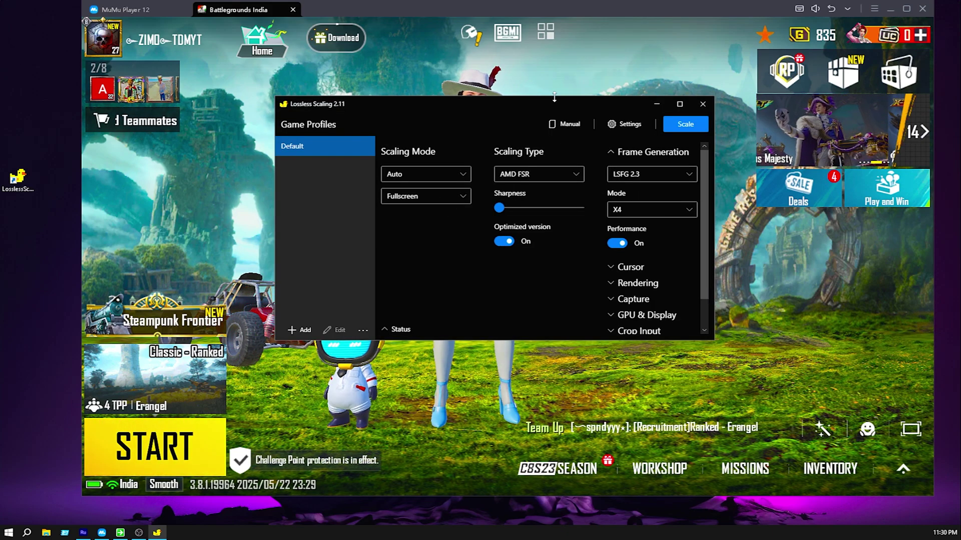
{"action": "left_click", "coordinate": [679, 104]}
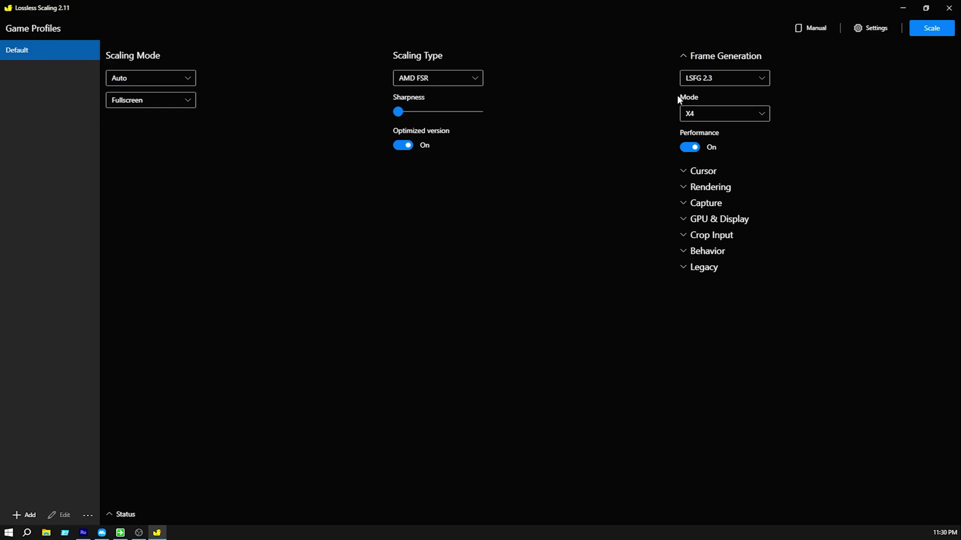
{"action": "left_click", "coordinate": [476, 78]}
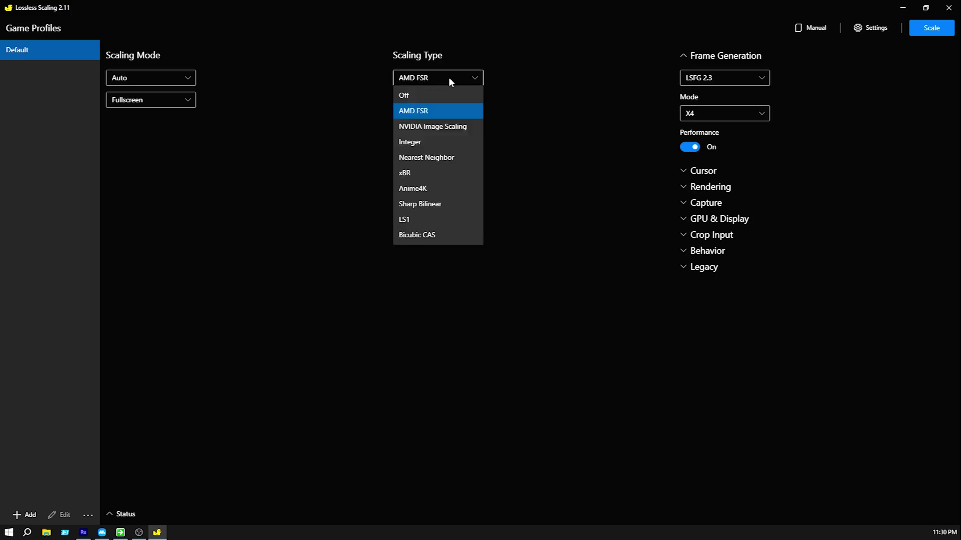
{"action": "left_click", "coordinate": [427, 114]}
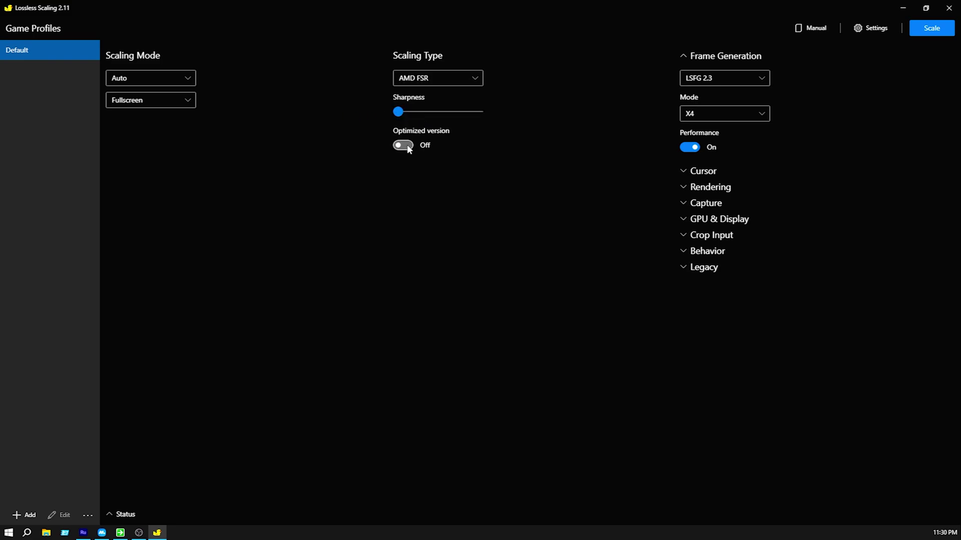
Set LSFG 2.3 frame generation to X4 mode and expand the Cursor settings.
{"action": "left_click", "coordinate": [734, 79]}
{"action": "left_click", "coordinate": [732, 112]}
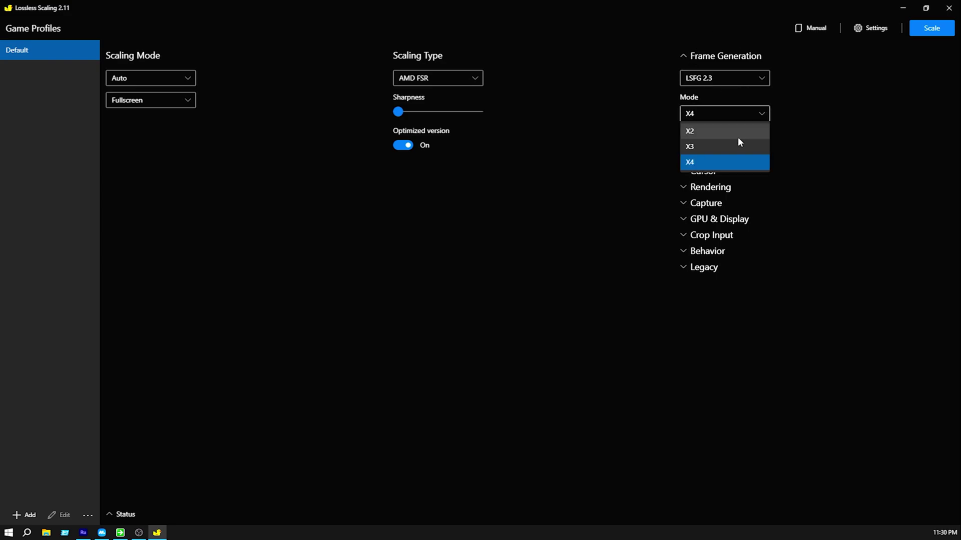
{"action": "left_click", "coordinate": [713, 164]}
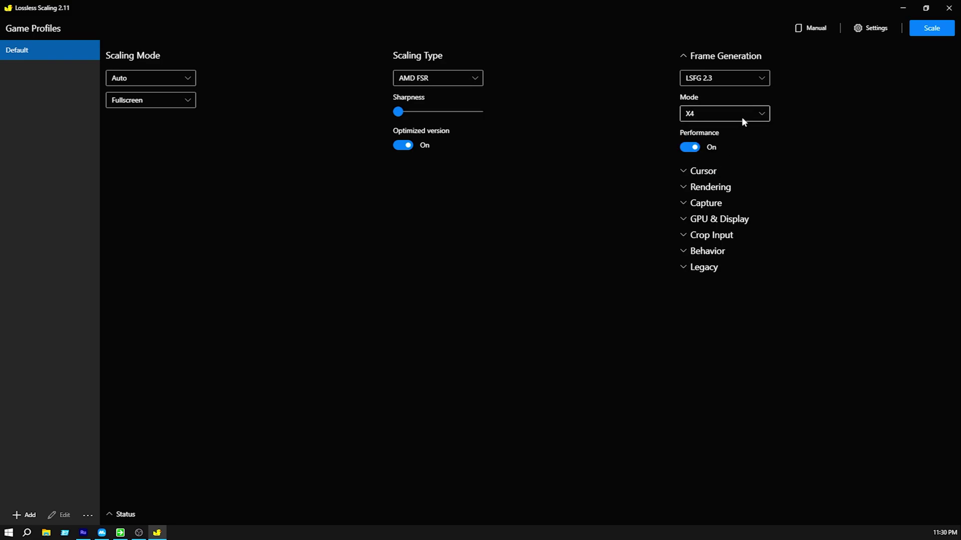
{"action": "left_click", "coordinate": [742, 118]}
{"action": "left_click", "coordinate": [723, 145]}
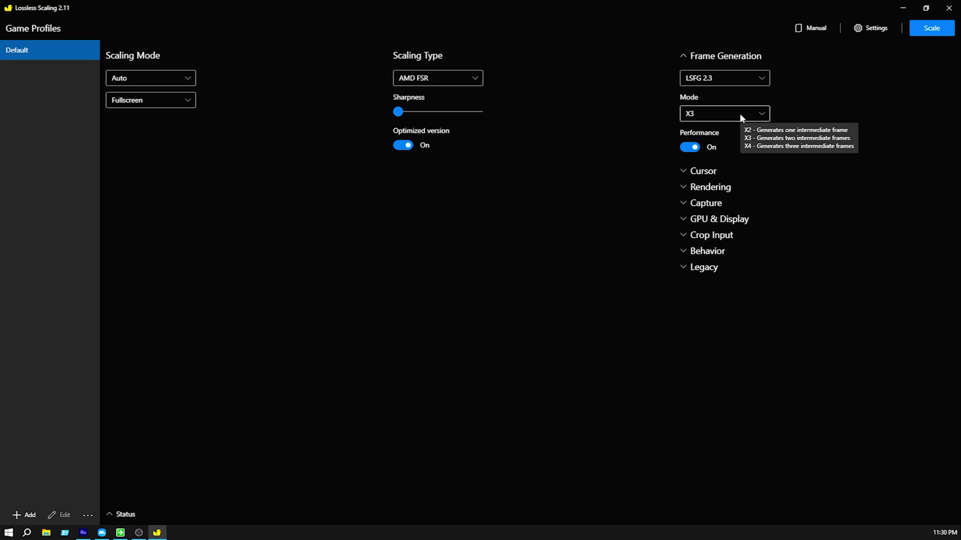
{"action": "left_click", "coordinate": [739, 113]}
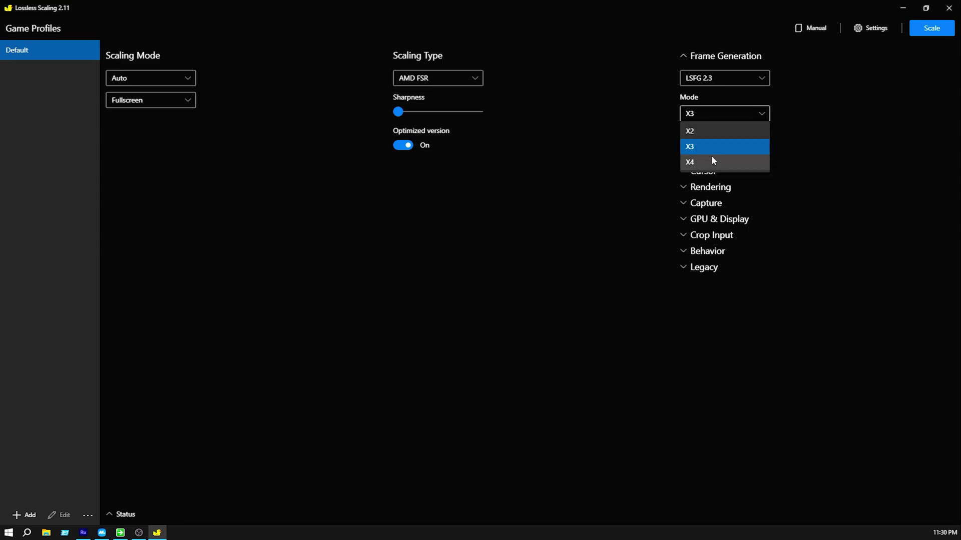
{"action": "left_click", "coordinate": [711, 158]}
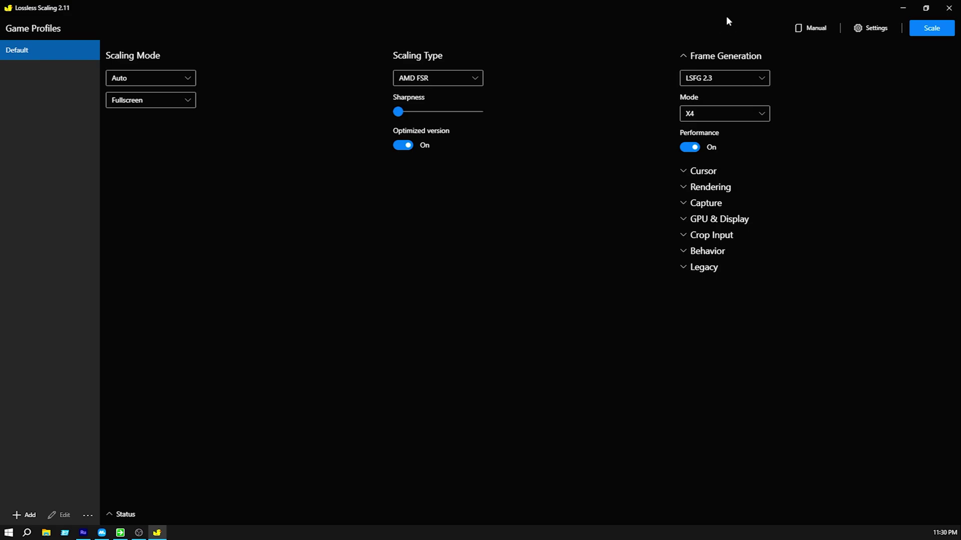
{"action": "left_click", "coordinate": [689, 170]}
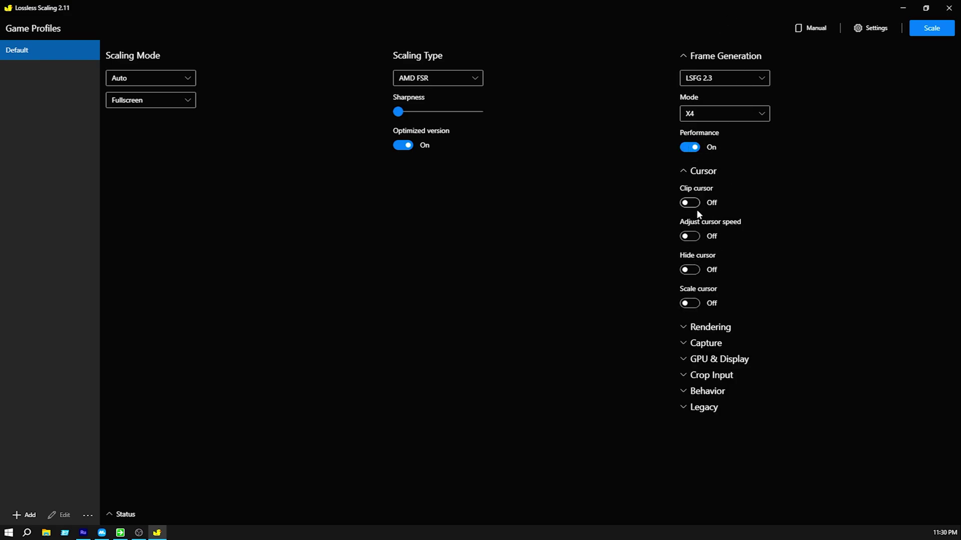
In the Rendering settings, change Lossless Scaling's Sync mode from Vsync to Off (Allow tearing).
{"action": "left_click", "coordinate": [693, 170]}
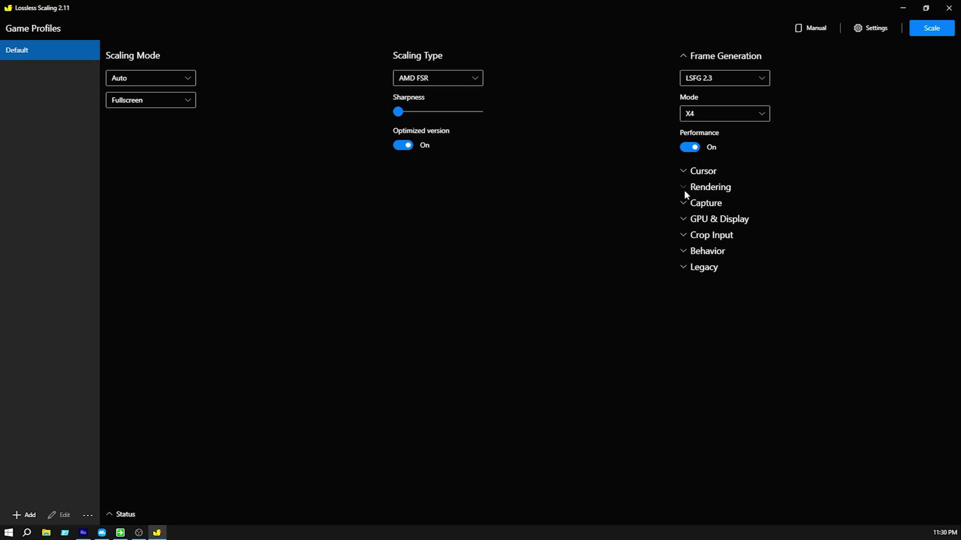
{"action": "left_click", "coordinate": [685, 188]}
{"action": "left_click", "coordinate": [760, 221]}
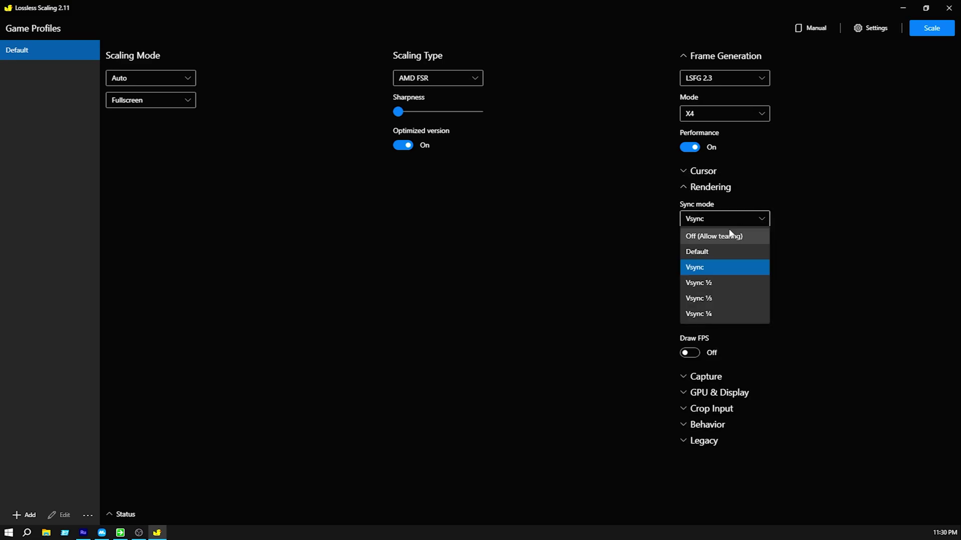
{"action": "left_click", "coordinate": [706, 266]}
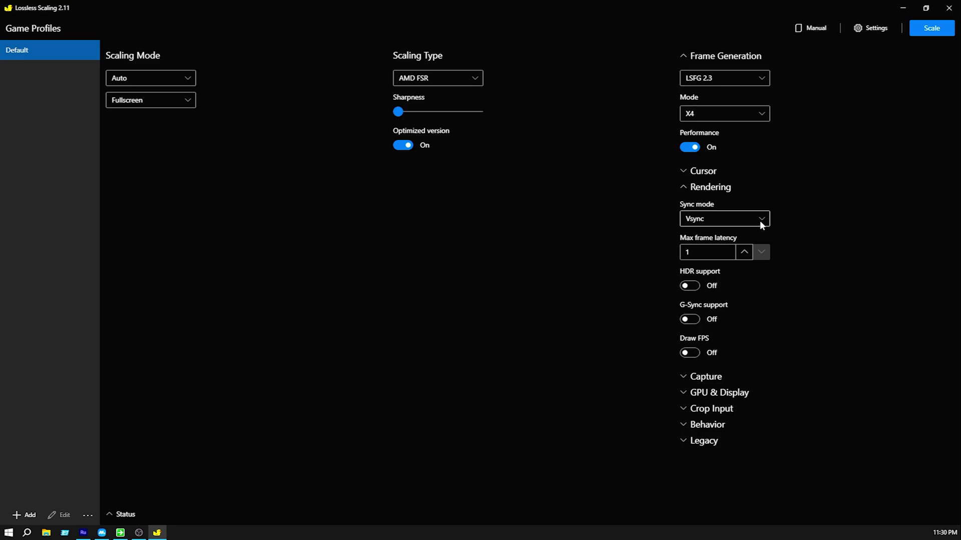
{"action": "left_click", "coordinate": [759, 220]}
{"action": "left_click", "coordinate": [728, 238]}
{"action": "mouse_move", "coordinate": [766, 220]}
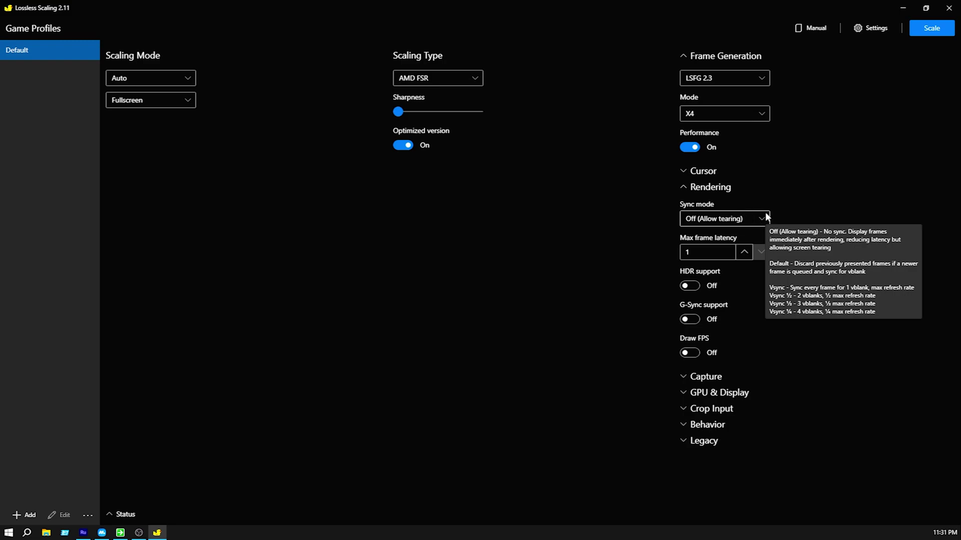
{"action": "left_click", "coordinate": [765, 219]}
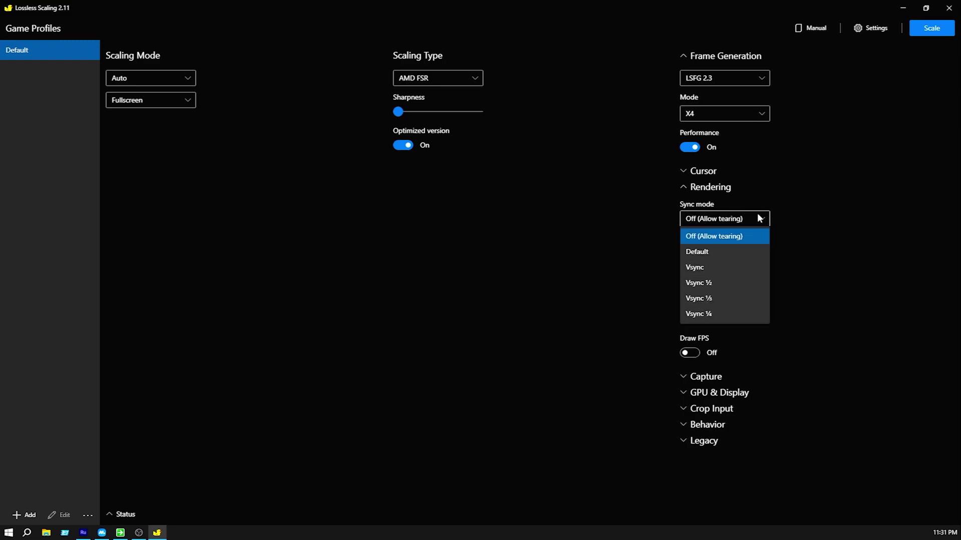